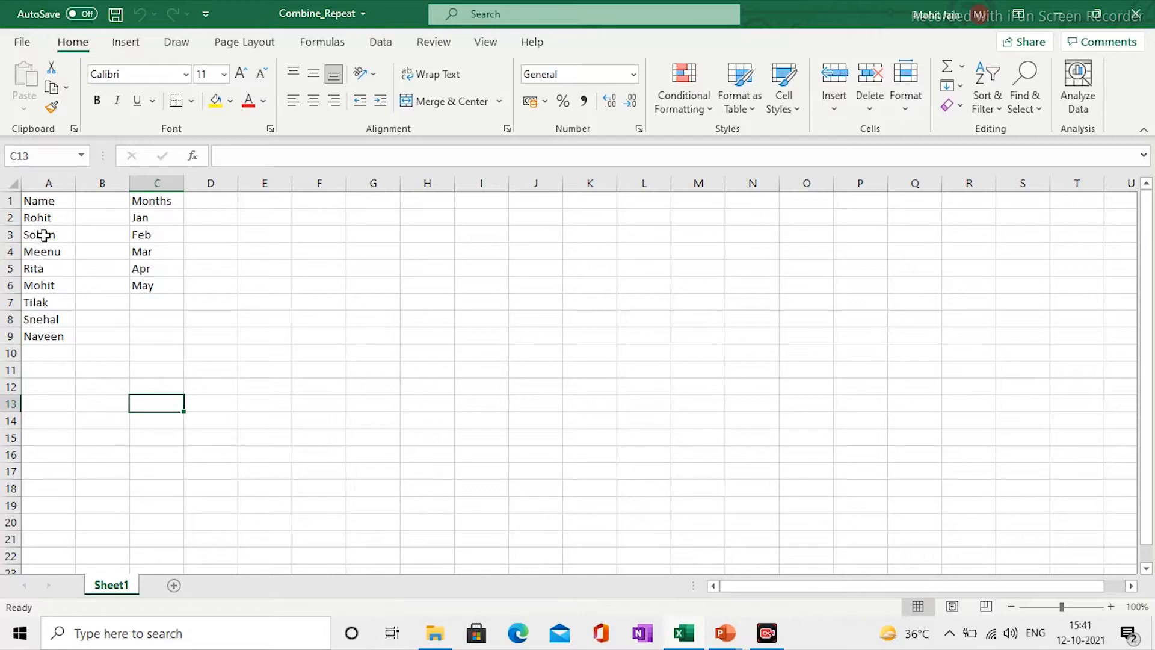
- Convert the Name list in A1:A9 into a table with headers and set its table name to Name
click(44, 235)
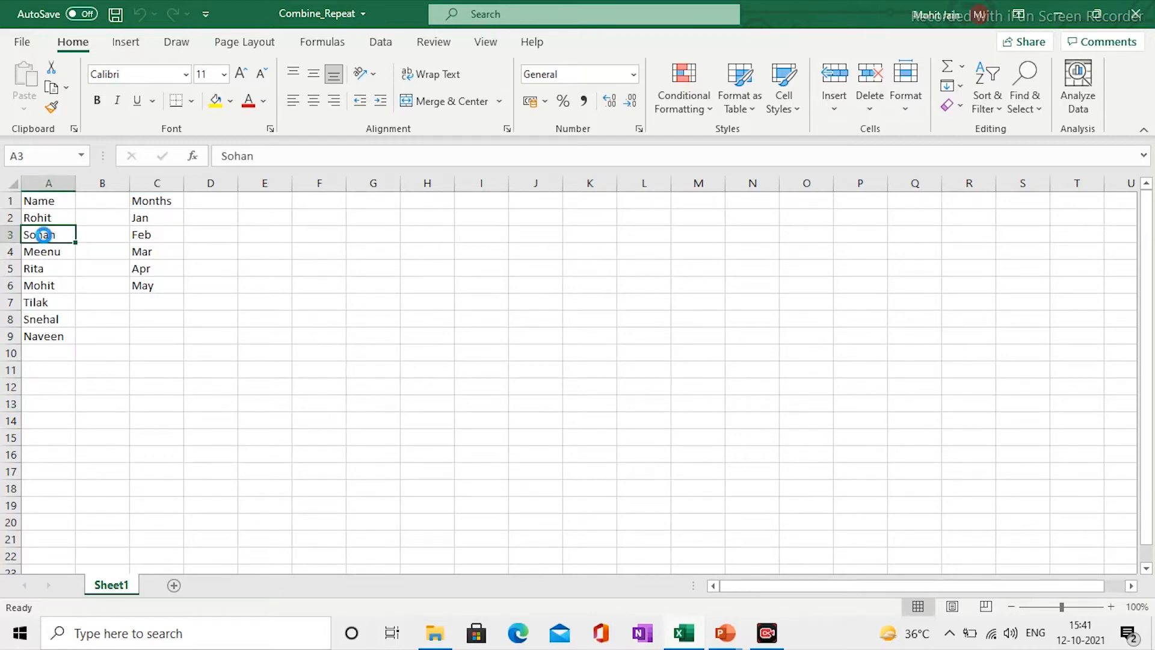
key(ctrl+t)
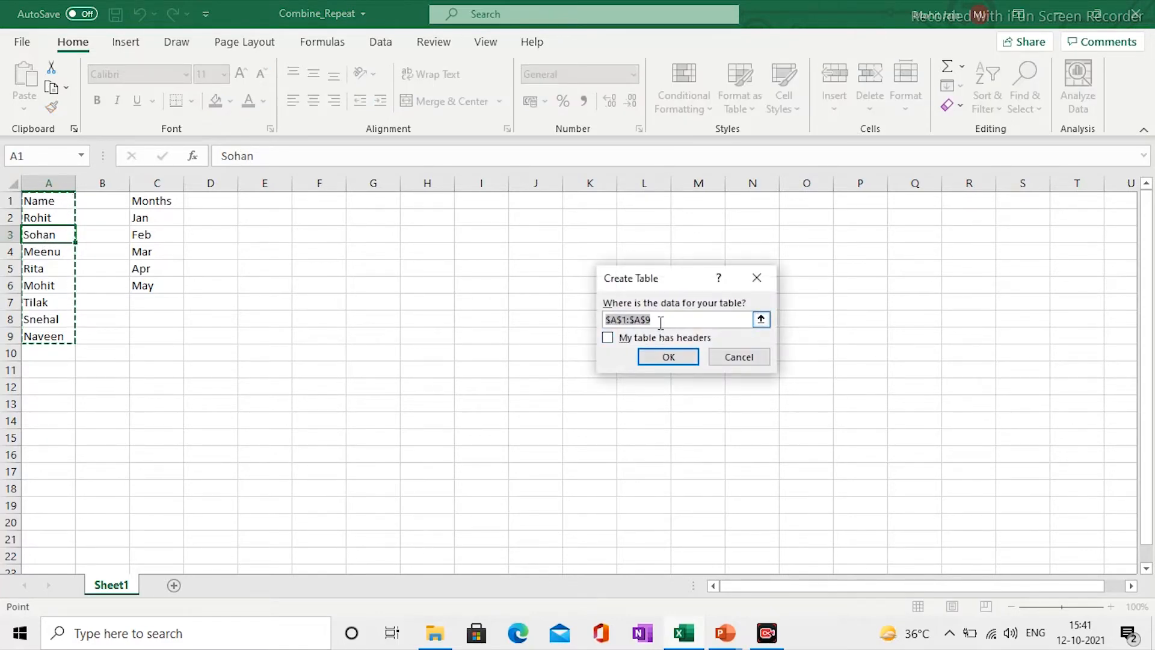
click(611, 339)
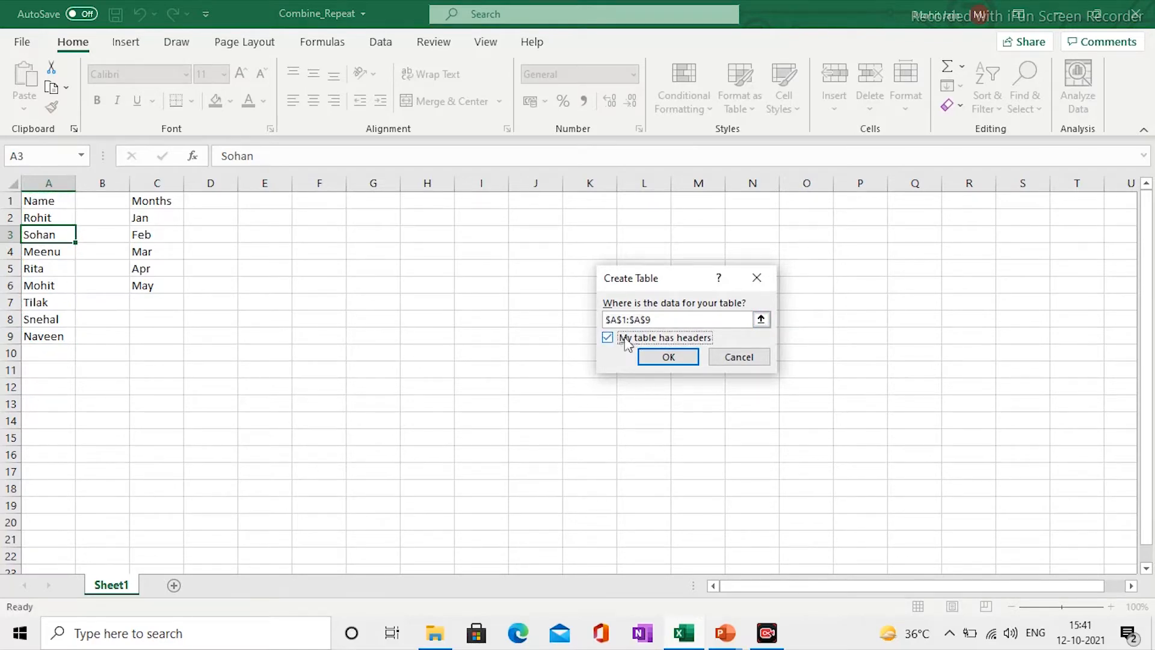
click(654, 359)
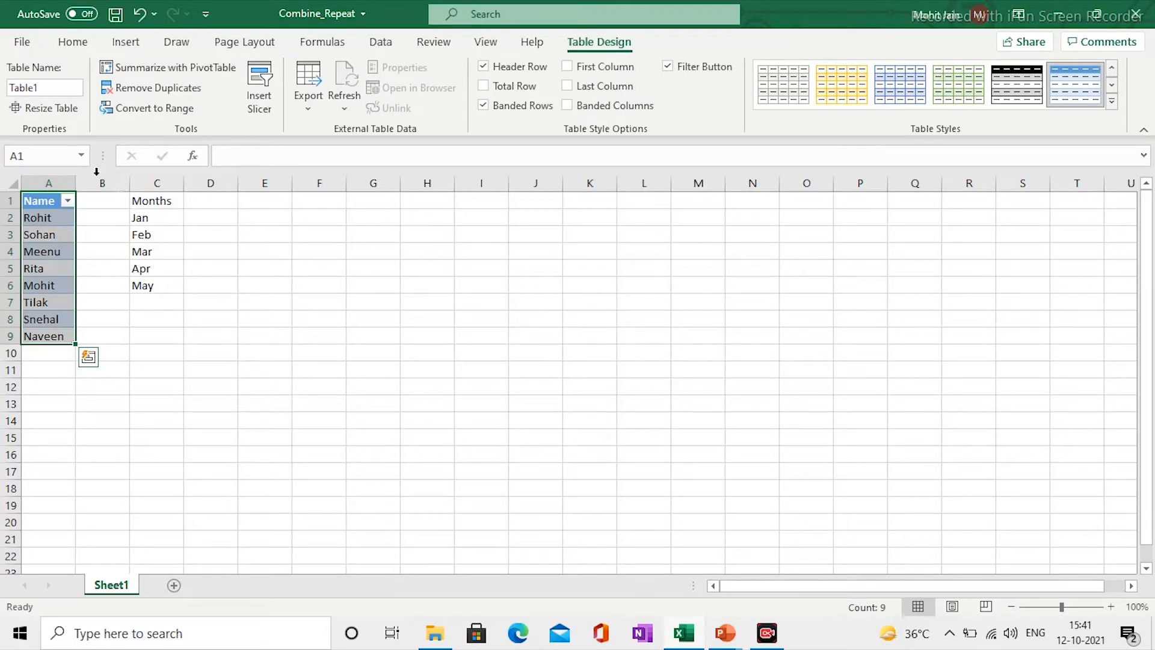
click(44, 88)
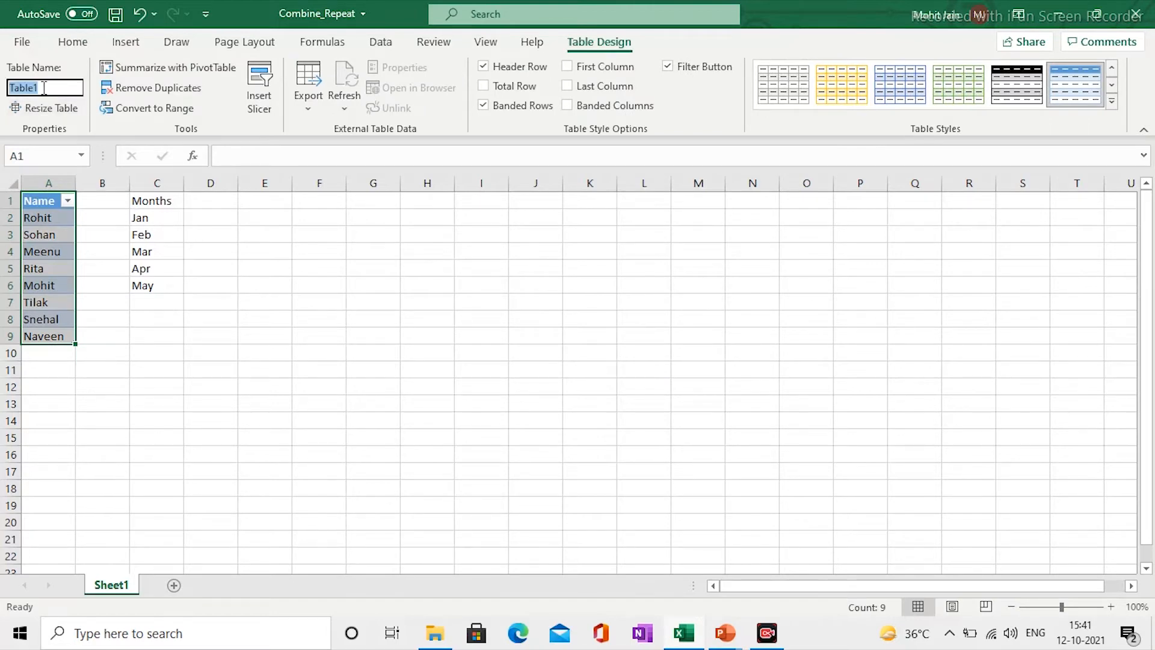
text(Name)
click(203, 249)
- Convert the Months list in C1:C6 into a table with headers
click(155, 229)
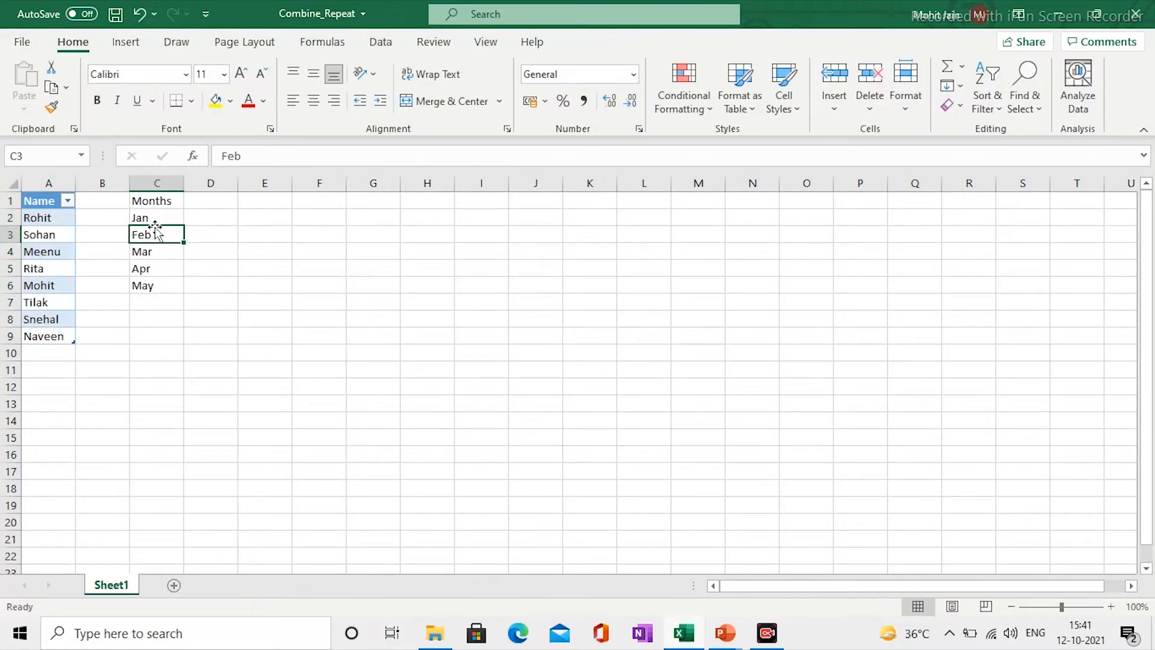
key(ctrl+t)
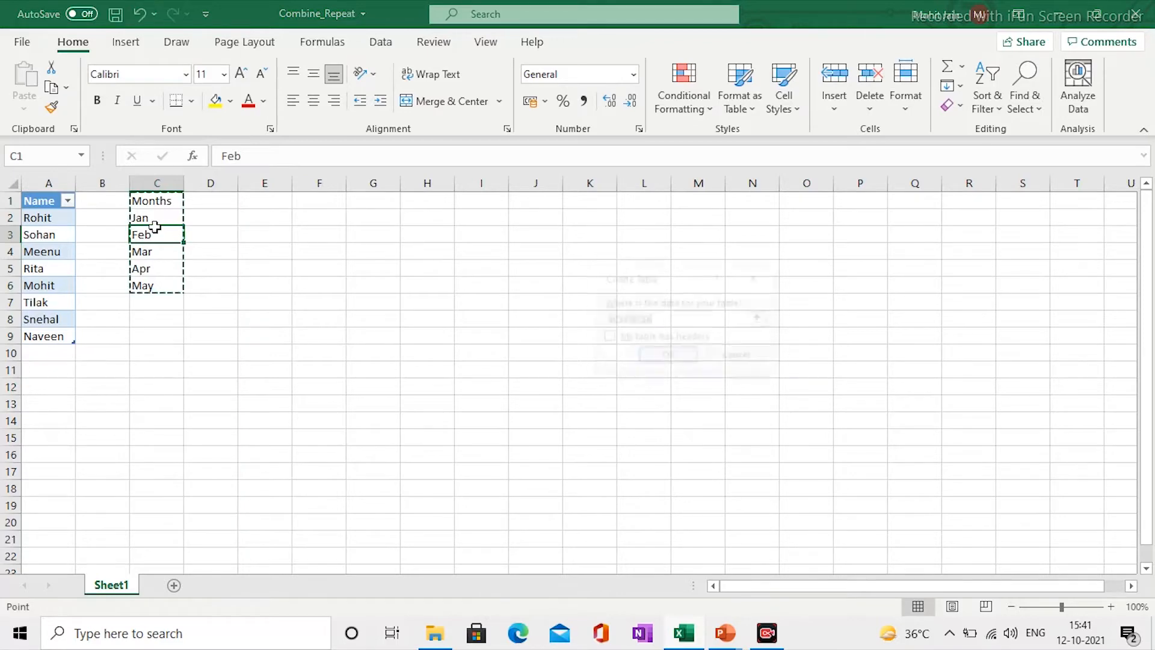
click(608, 337)
click(668, 358)
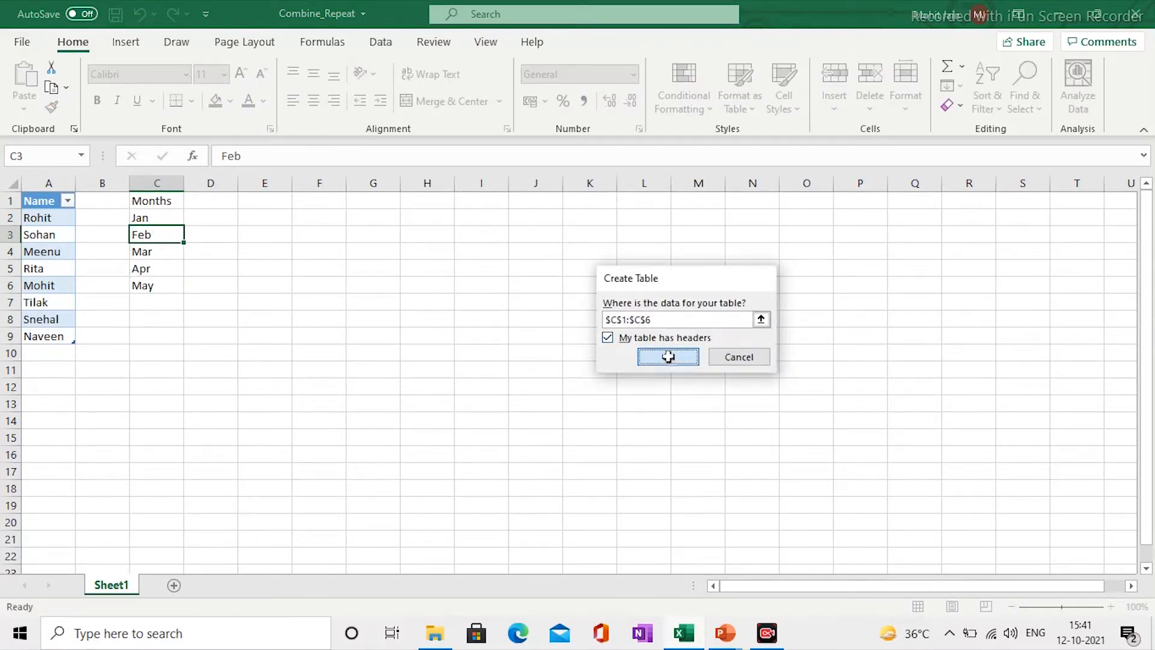
click(532, 348)
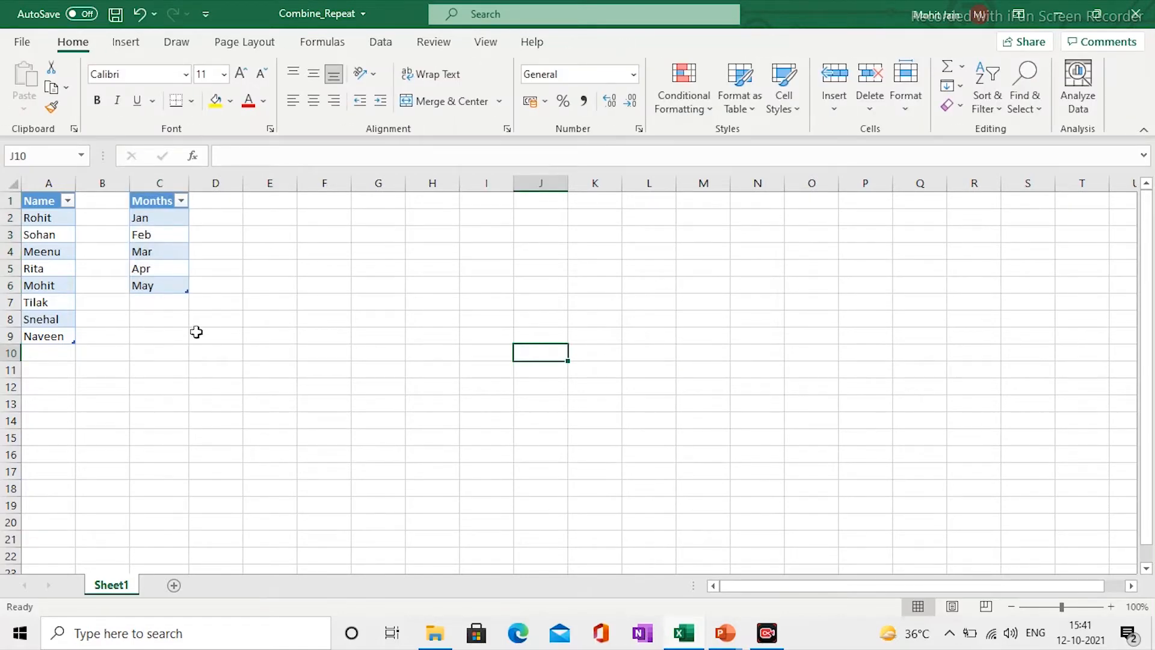
- Load the Months table from the sheet into the Power Query Editor as a query
click(154, 253)
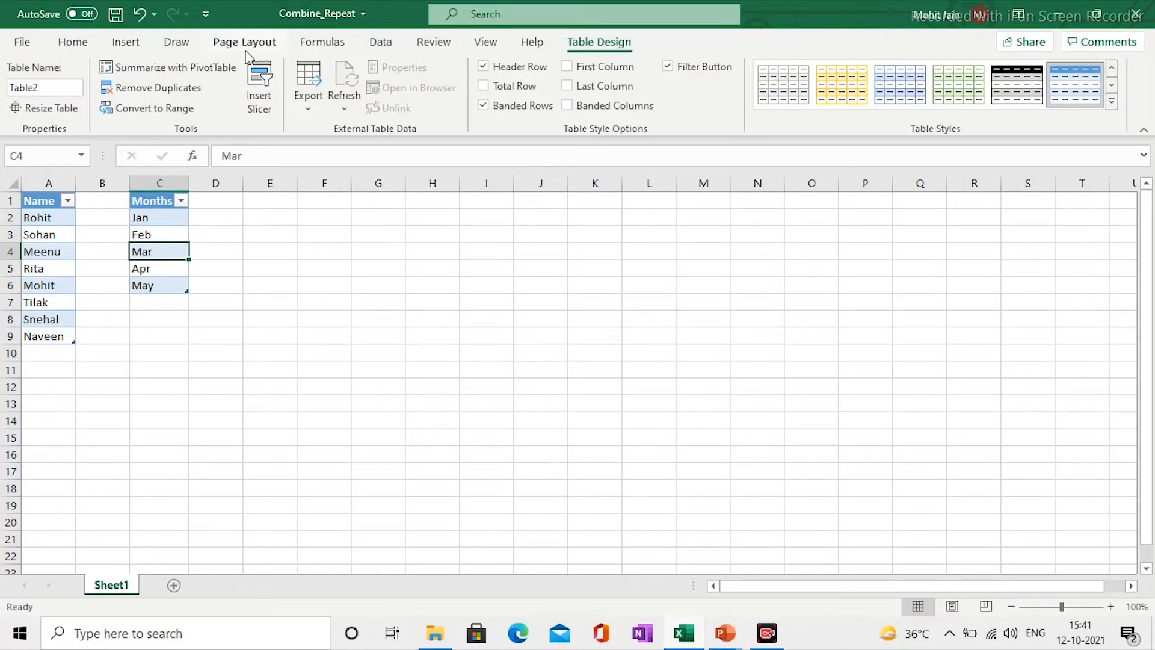
click(377, 41)
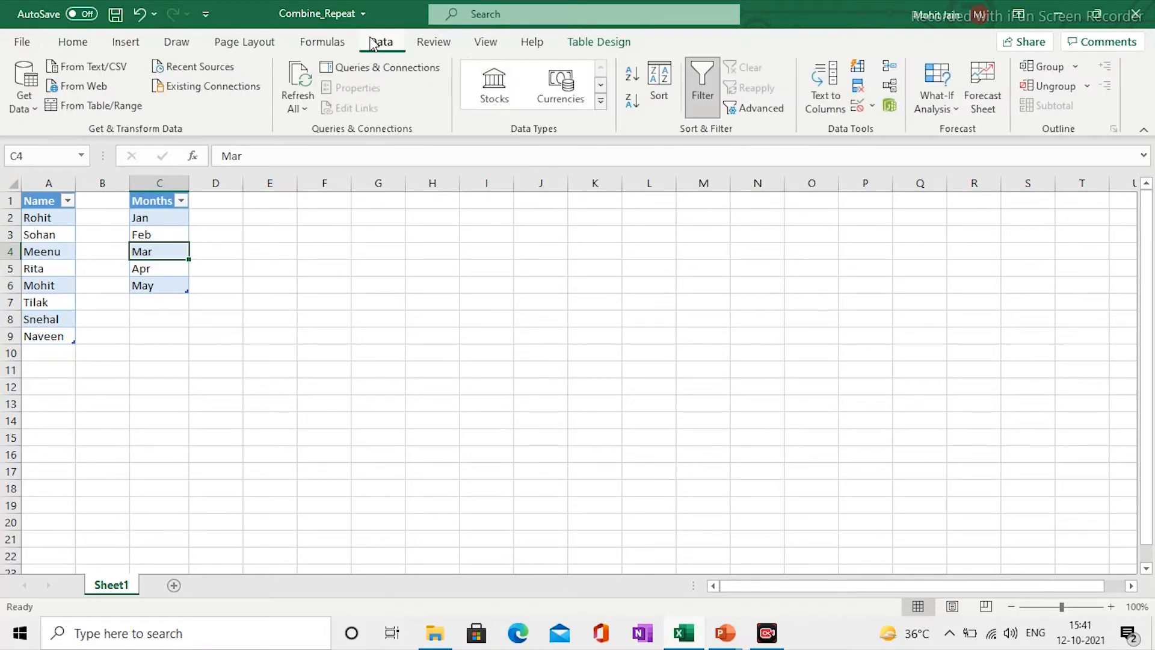
click(135, 109)
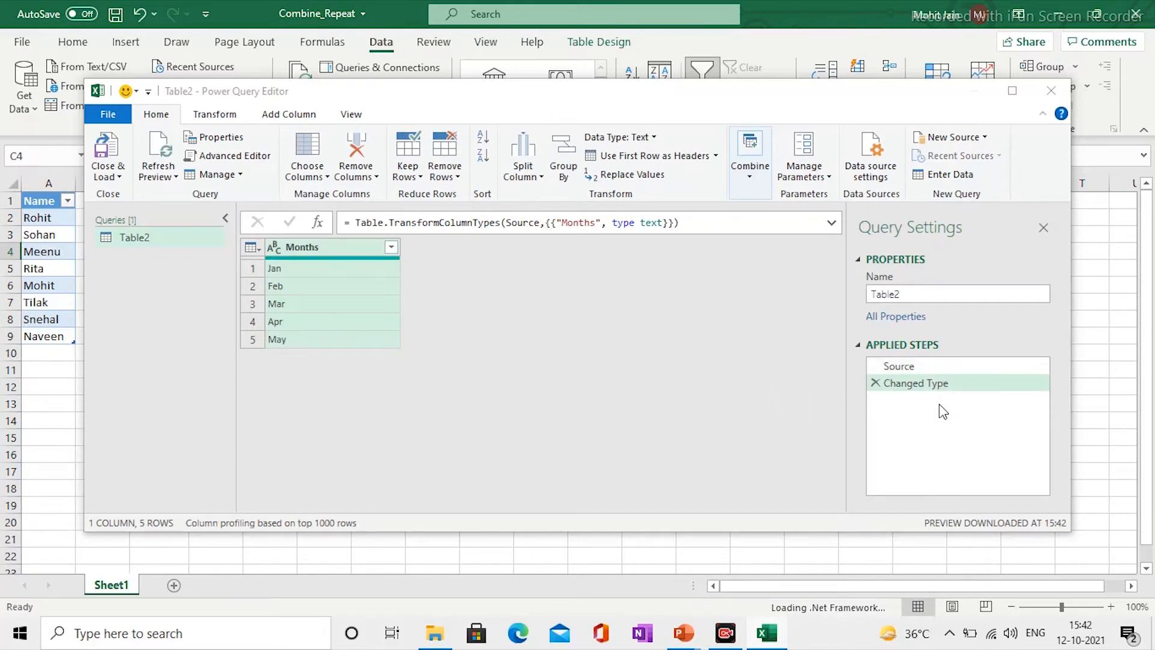
- Rename the query made from the months list as Months
click(919, 293)
key(BackSpace)
key(BackSpace)
key(BackSpace)
key(BackSpace)
key(BackSpace)
key(BackSpace)
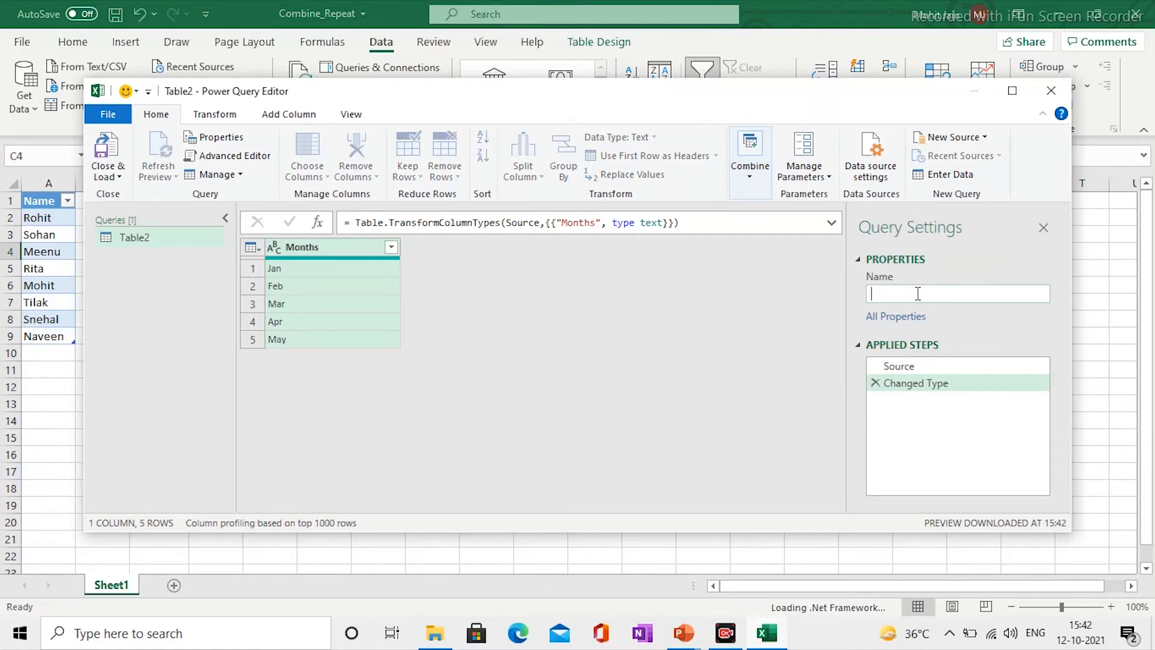
text(Motnhs)
key(BackSpace)
key(BackSpace)
key(BackSpace)
key(BackSpace)
text(nths)
key(Return)
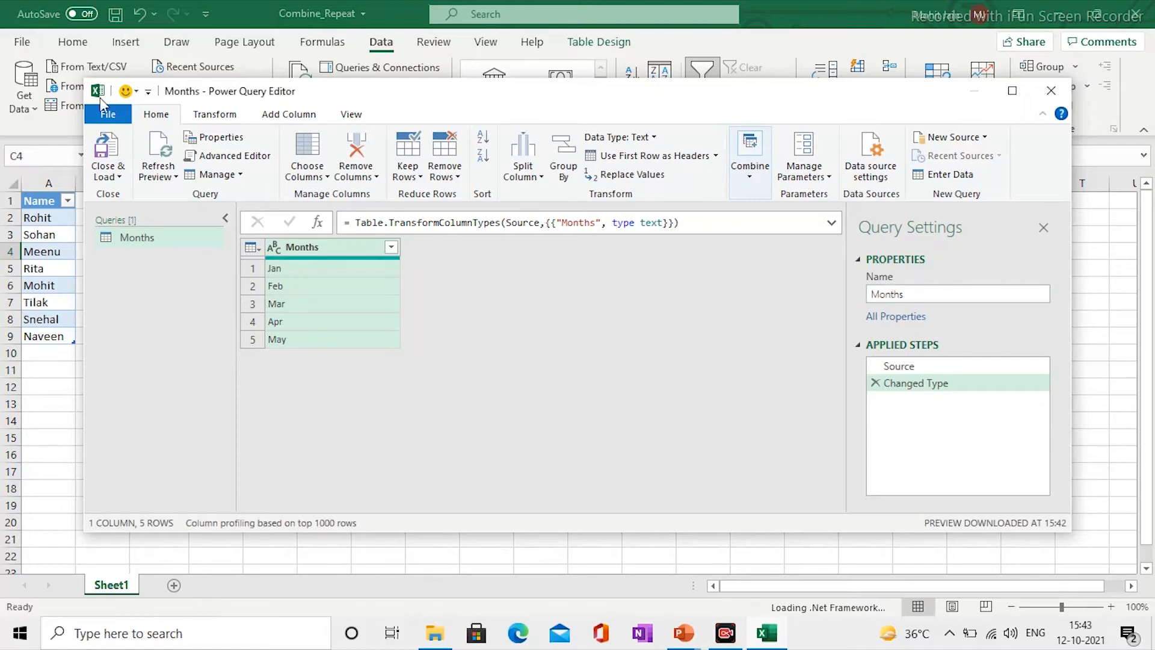
- Close the editor and load the Months query to the workbook as a connection only
click(110, 117)
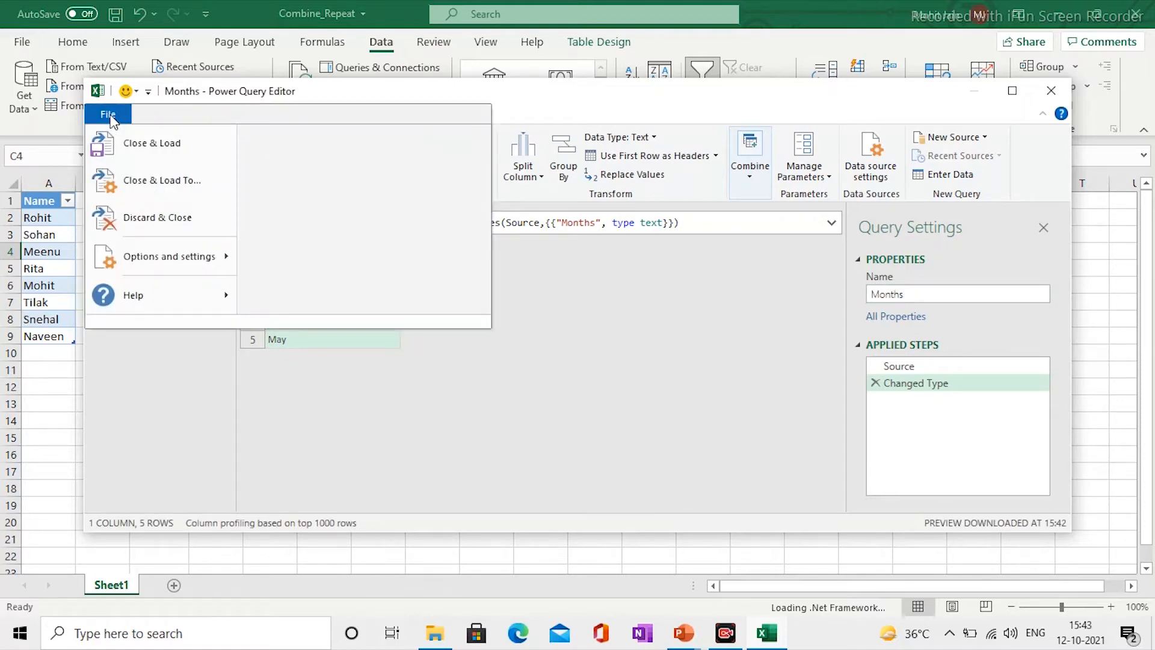
click(172, 190)
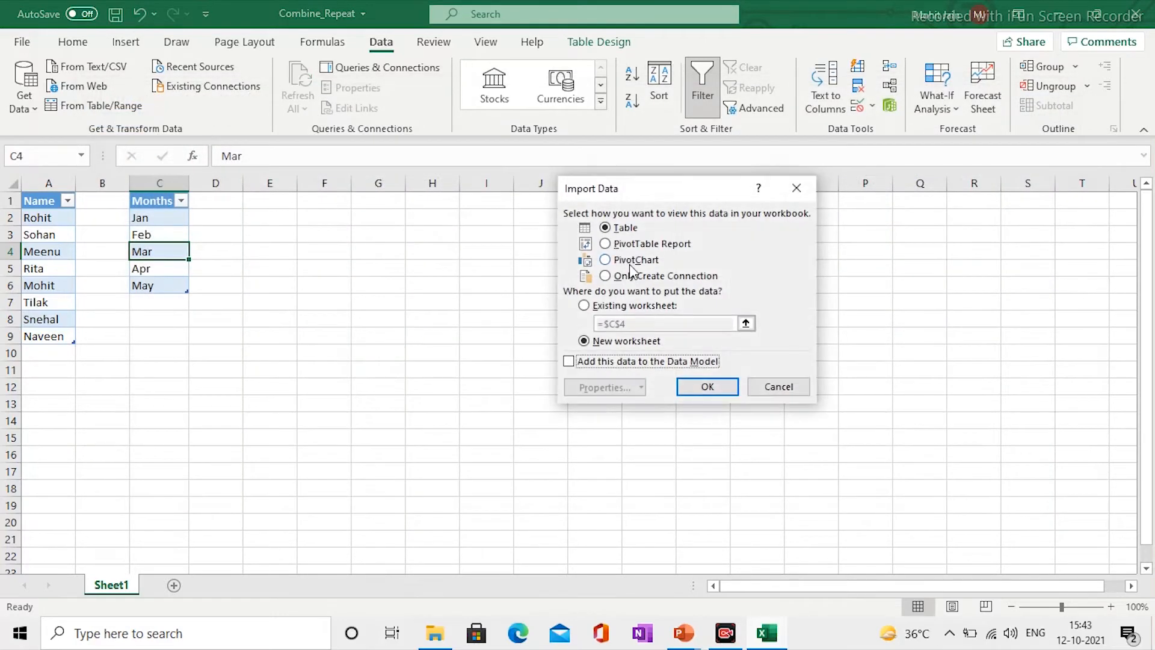
click(619, 278)
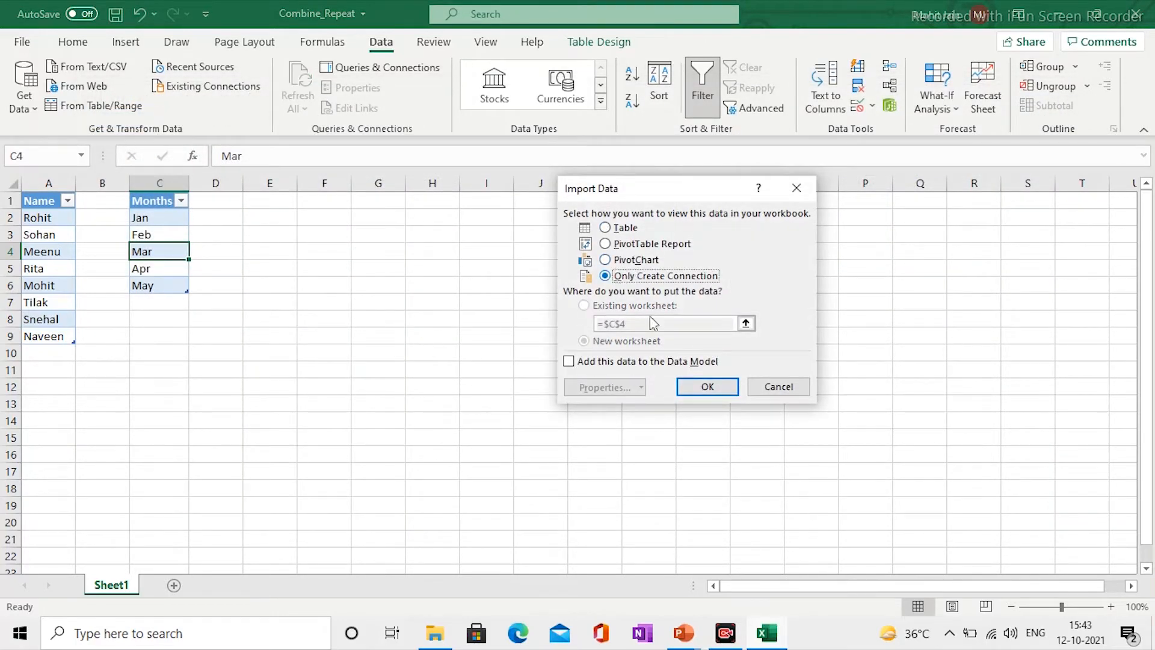
click(708, 388)
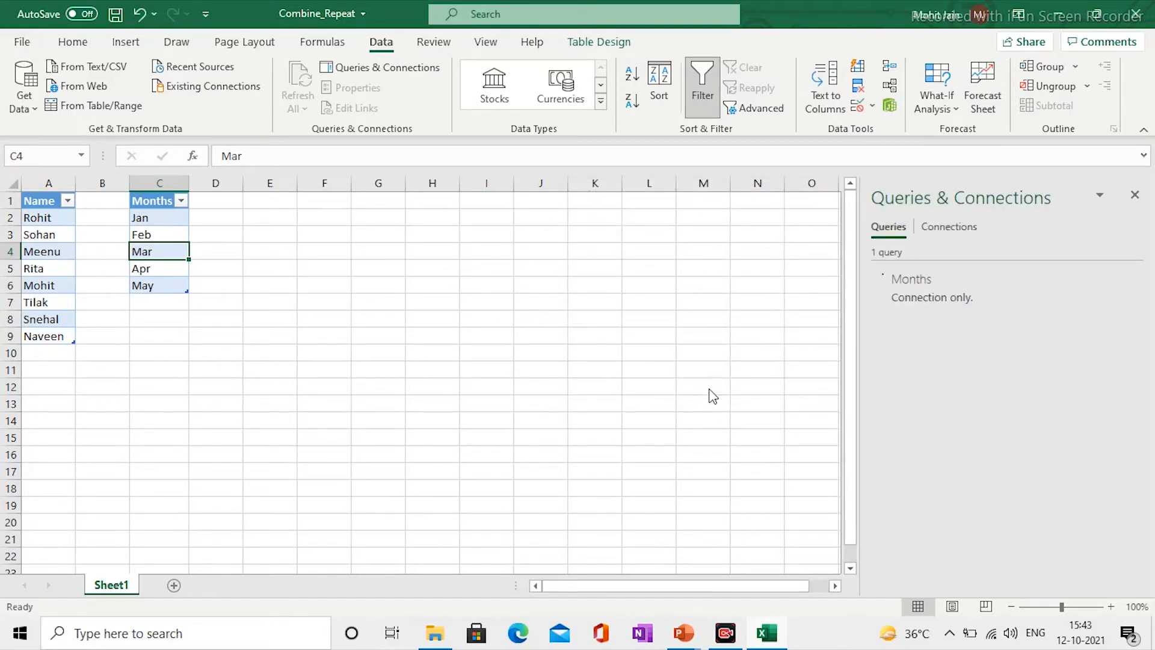
- Load the Name table into the Power Query Editor and rename its query as "Name_Fina;"
click(42, 281)
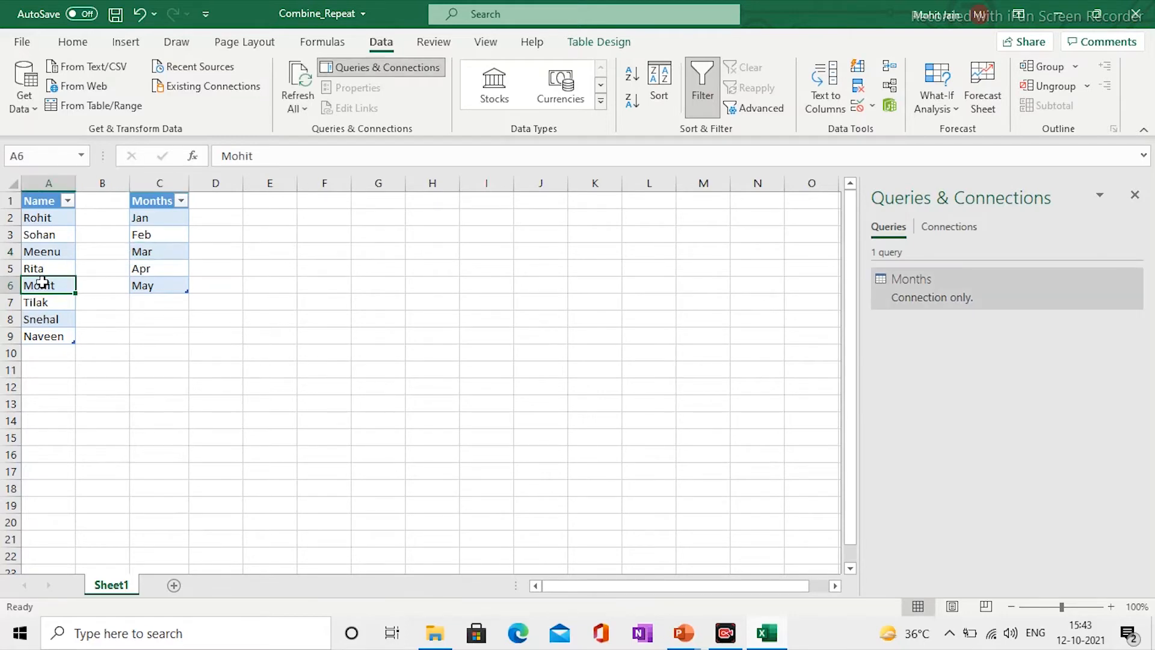
click(120, 106)
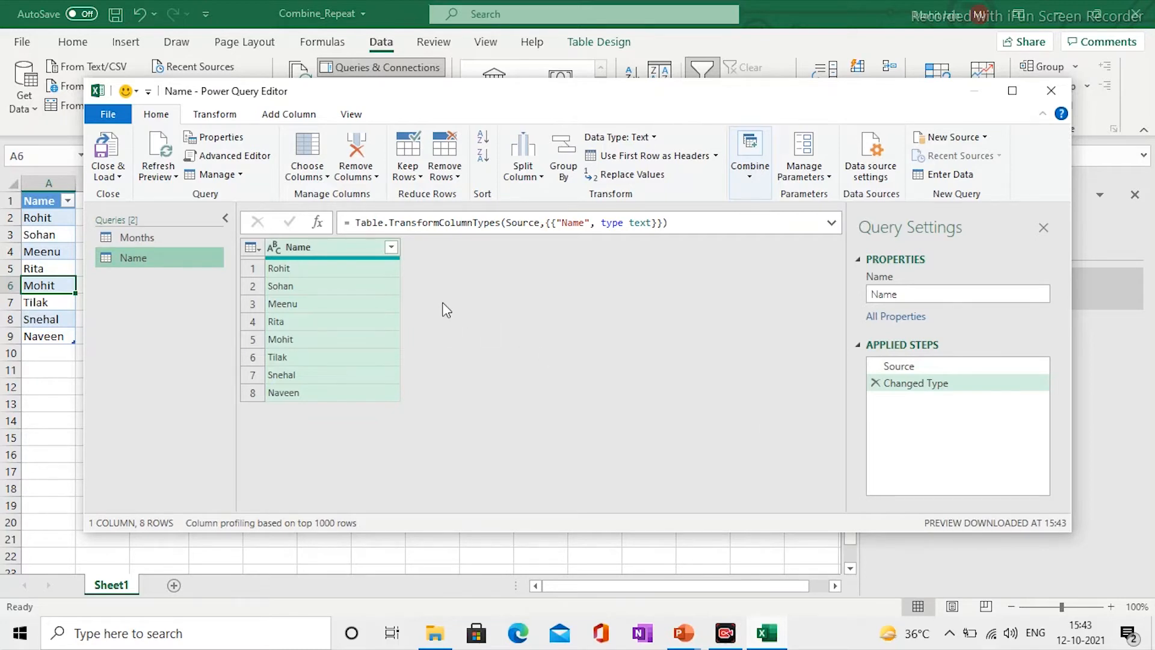
click(920, 296)
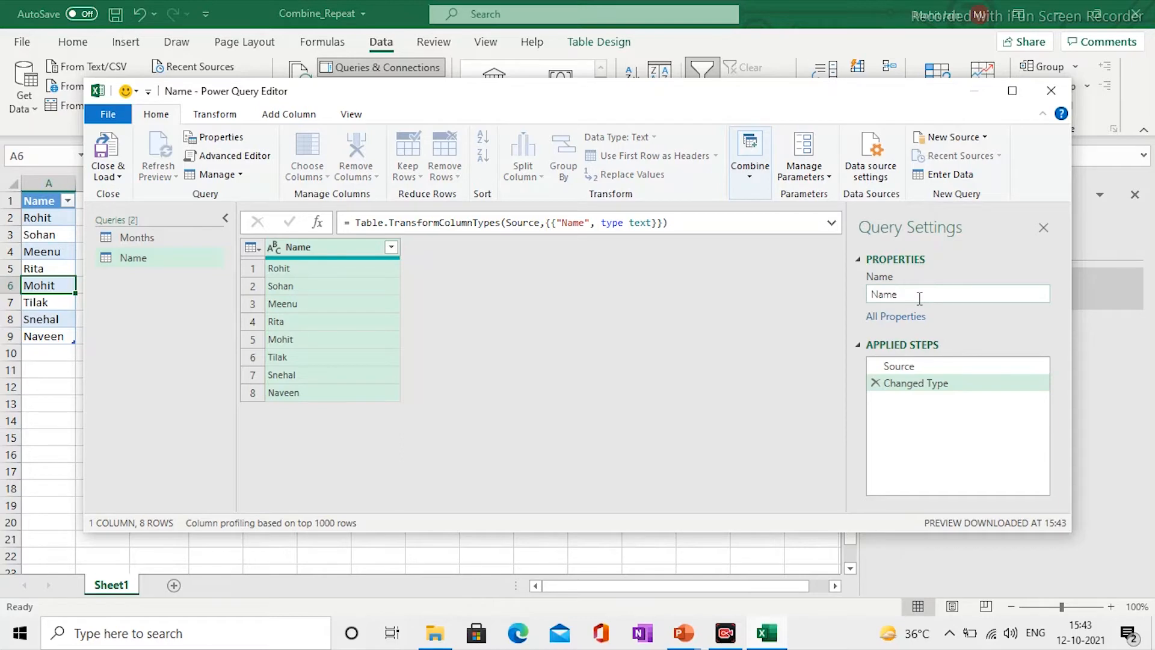
key(BackSpace)
text(_Final)
key(Return)
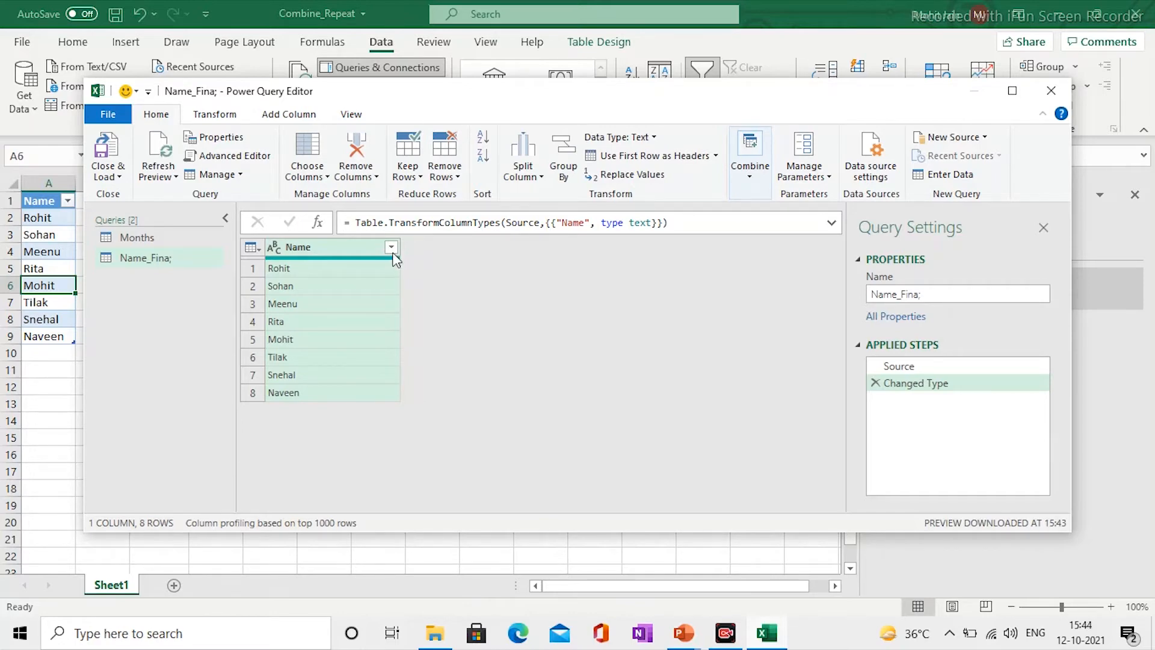
- Add a custom column named Months to the name query, with the formula =Months referring to the Months query
click(283, 114)
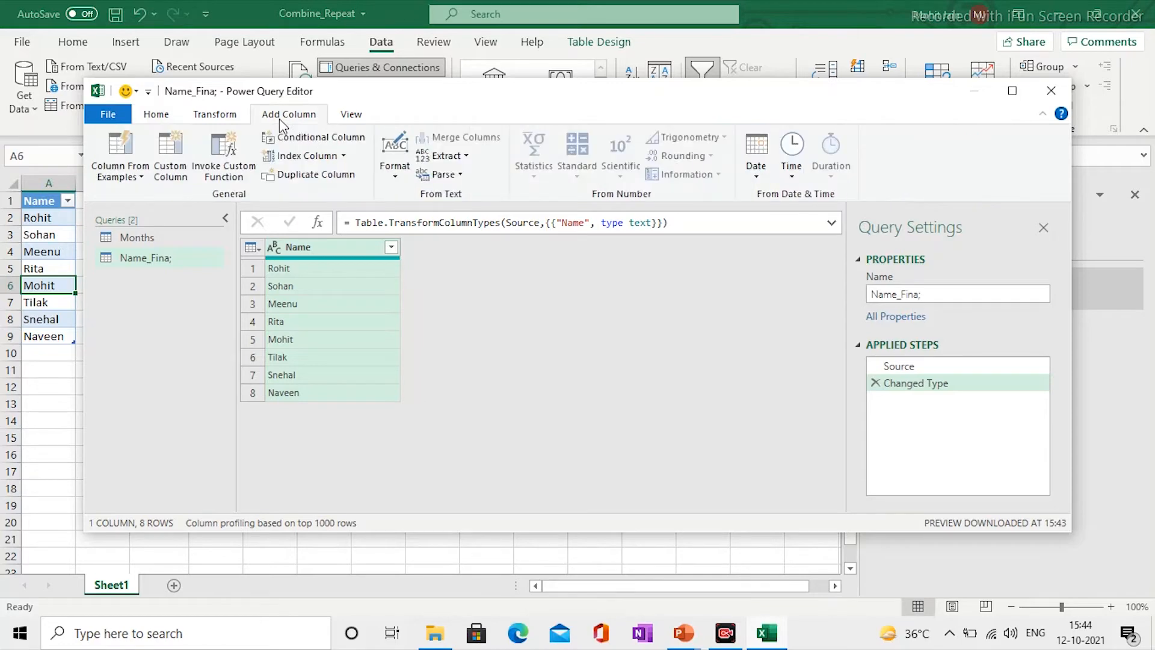
click(181, 159)
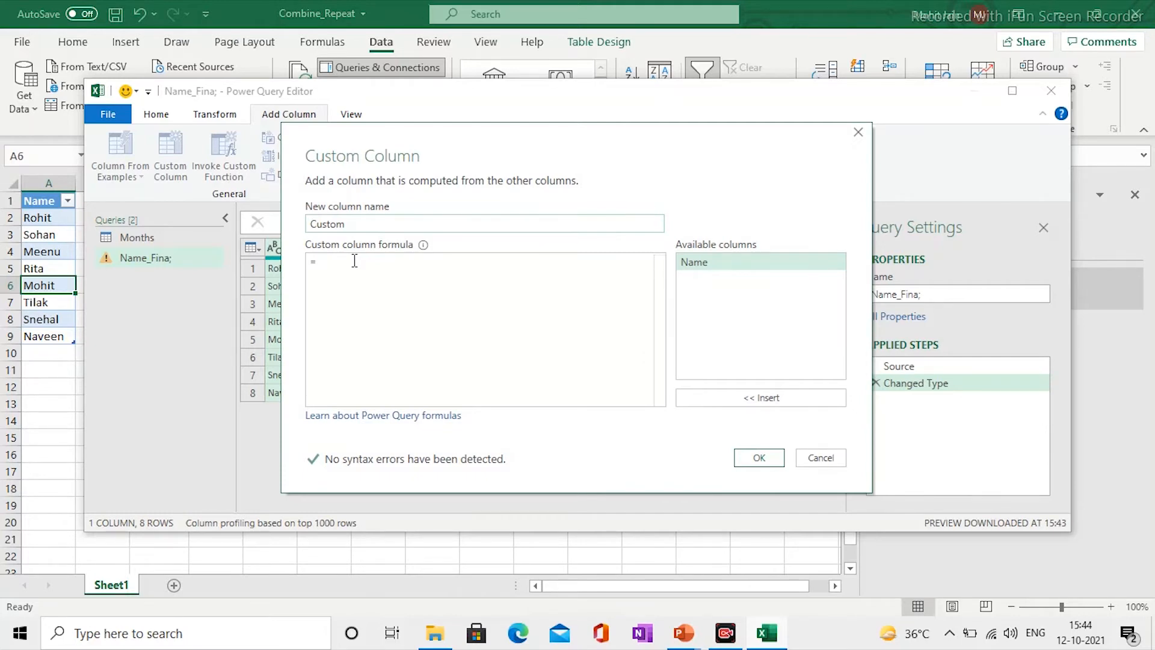
double_click(400, 229)
text(Months)
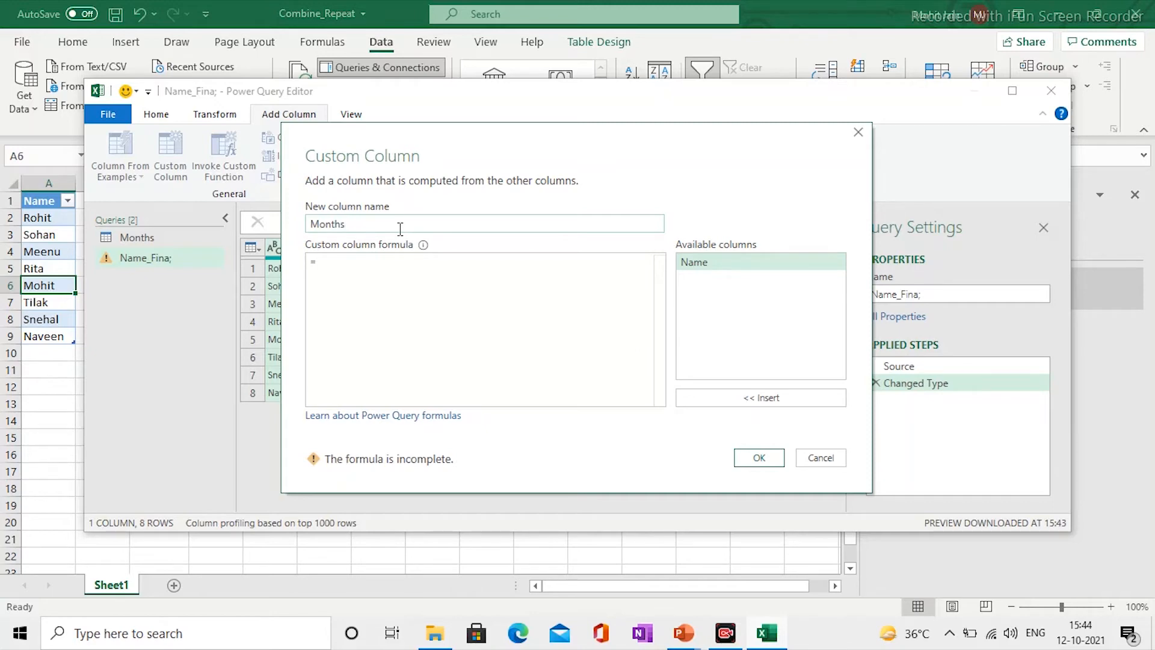
click(353, 265)
text(Month)
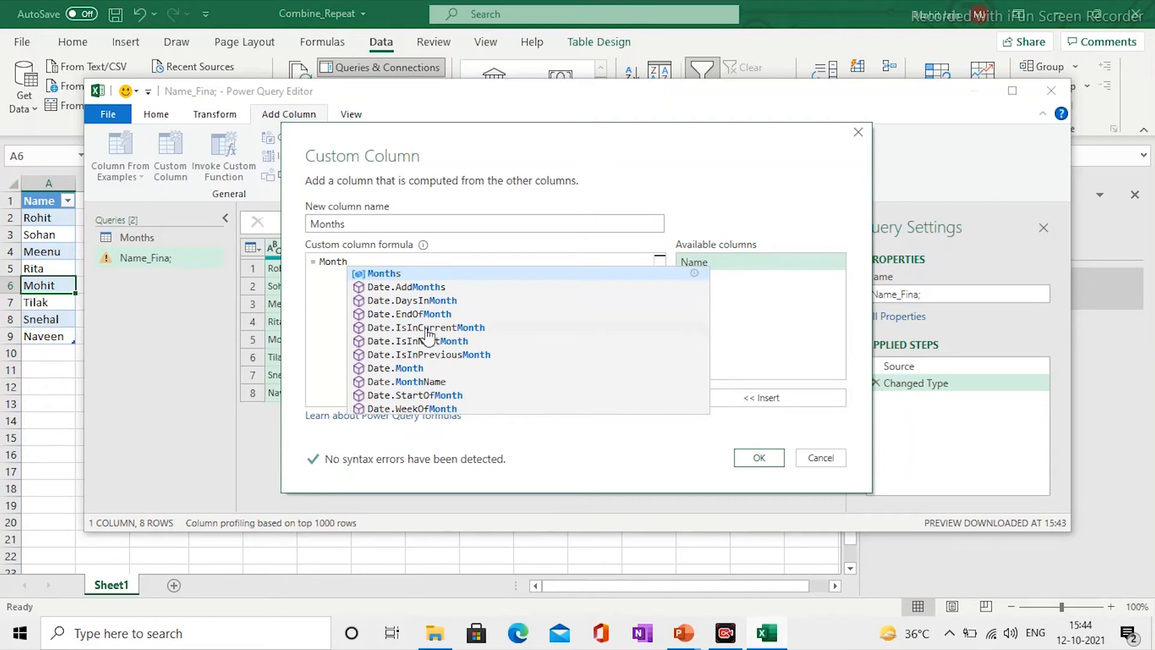
click(374, 275)
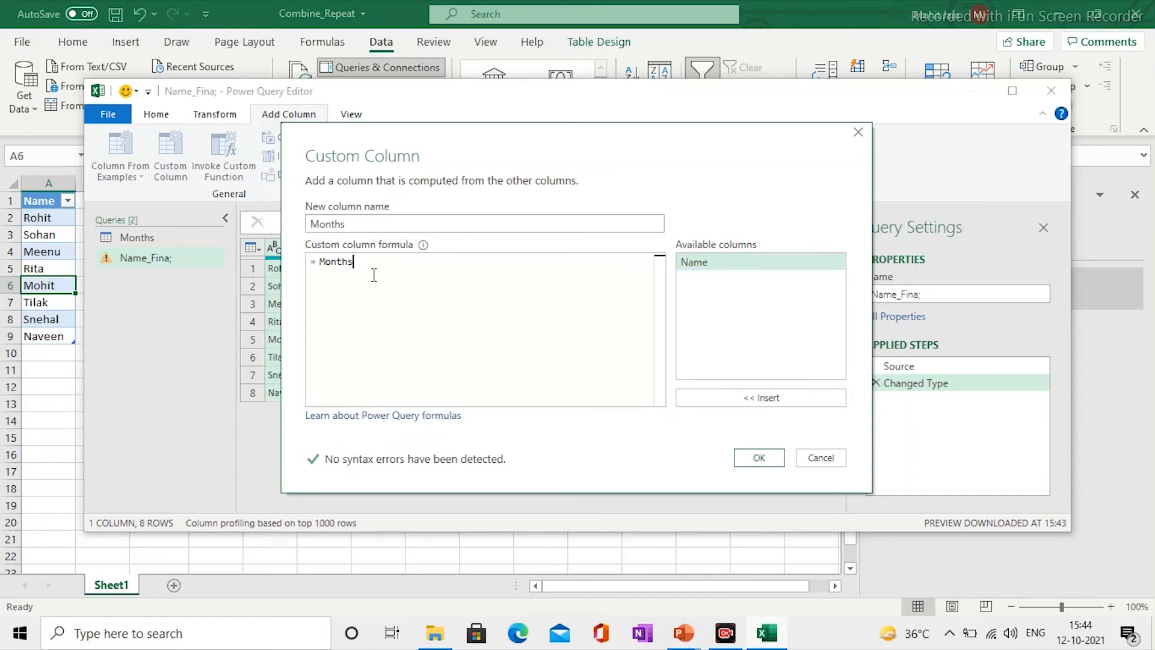
click(758, 458)
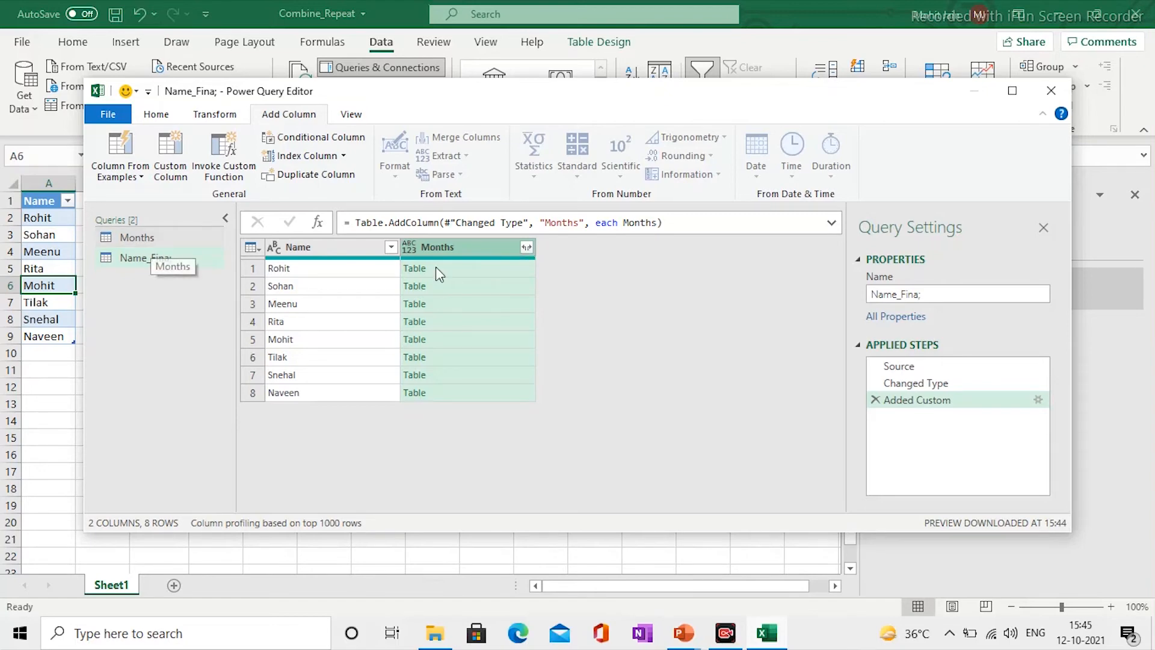
- Expand the new Months column to its Months field without using the original column name as prefix
click(526, 247)
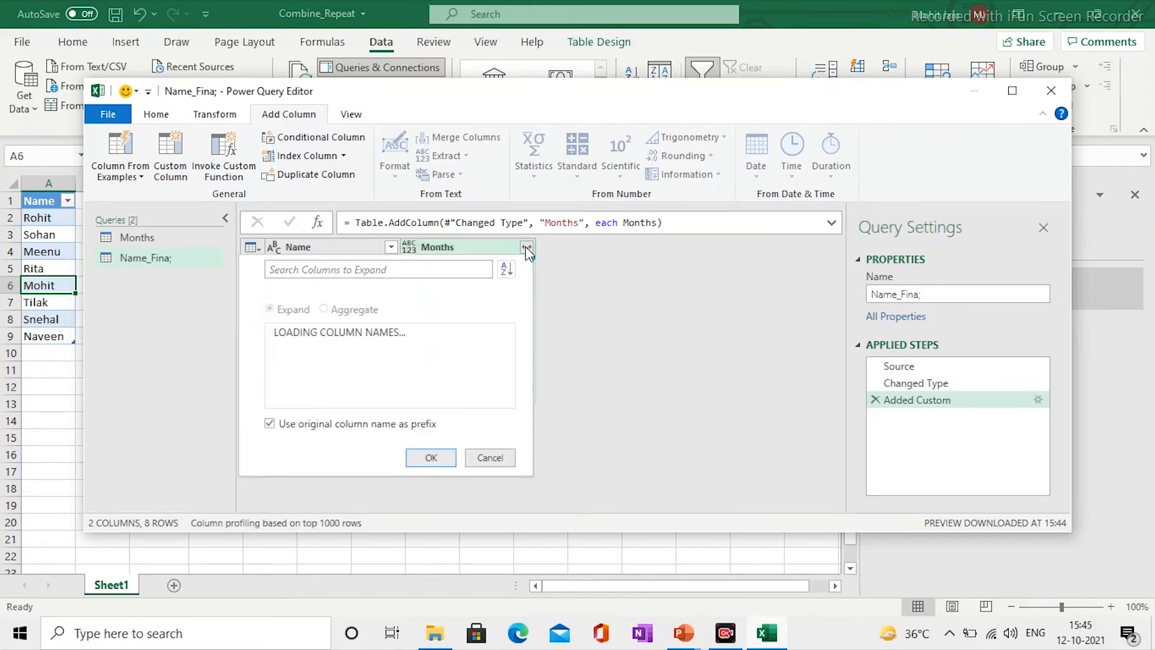
click(270, 425)
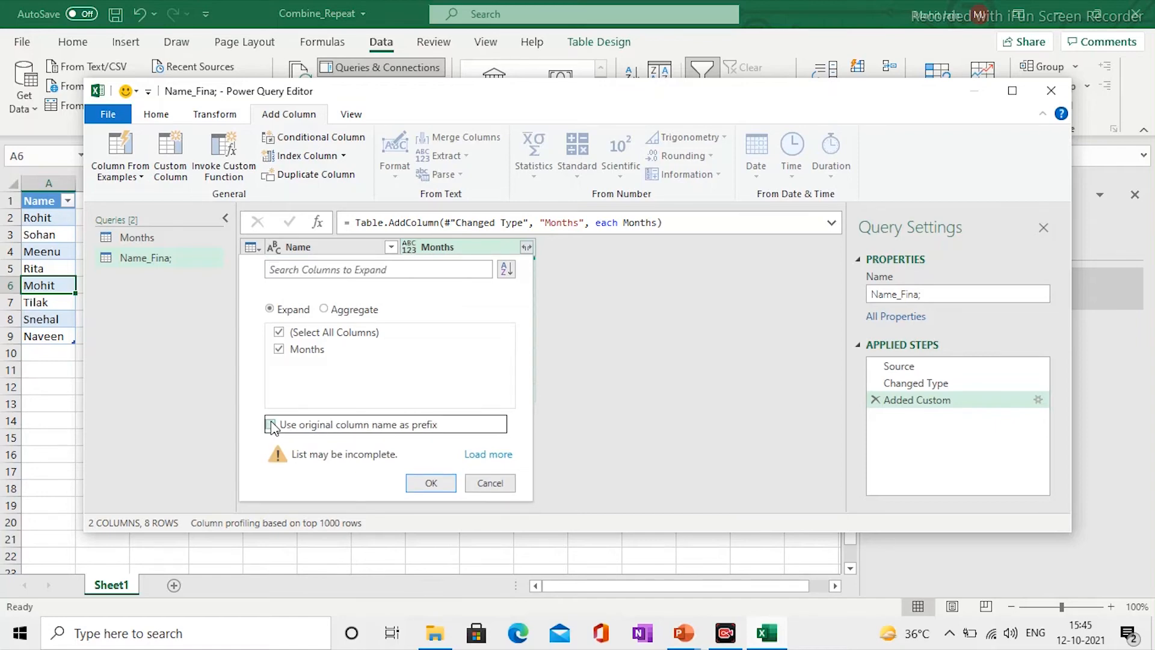
click(446, 489)
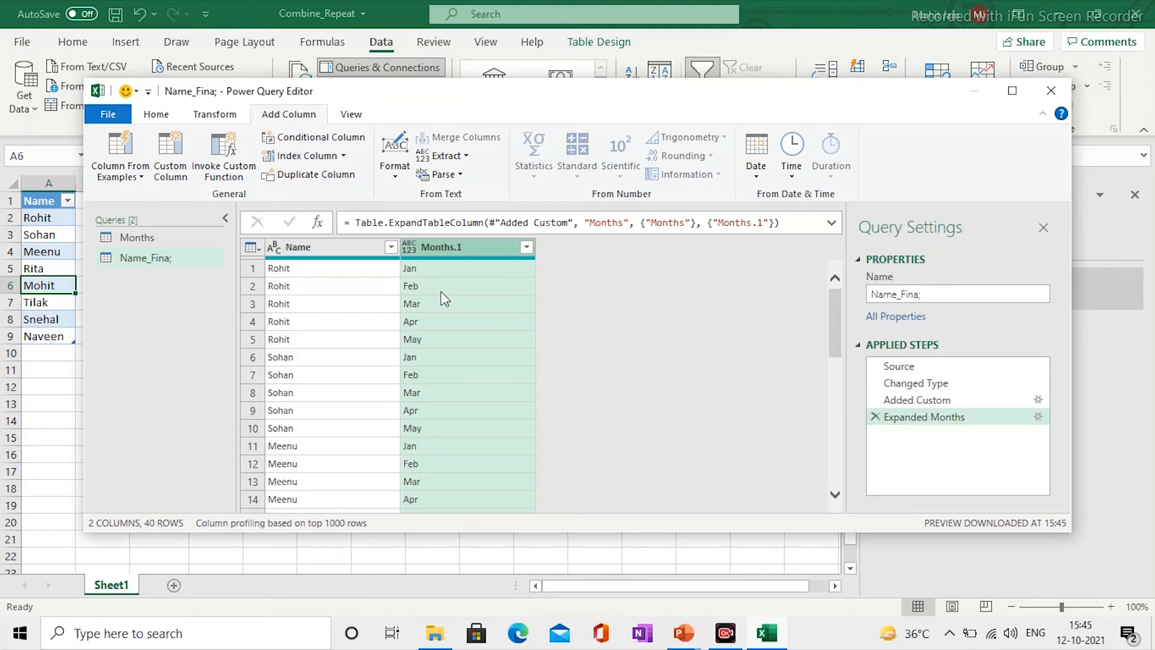
- Close the editor and load the combined query as a table on the existing worksheet, starting at Sheet1 cell G1
click(109, 114)
click(153, 180)
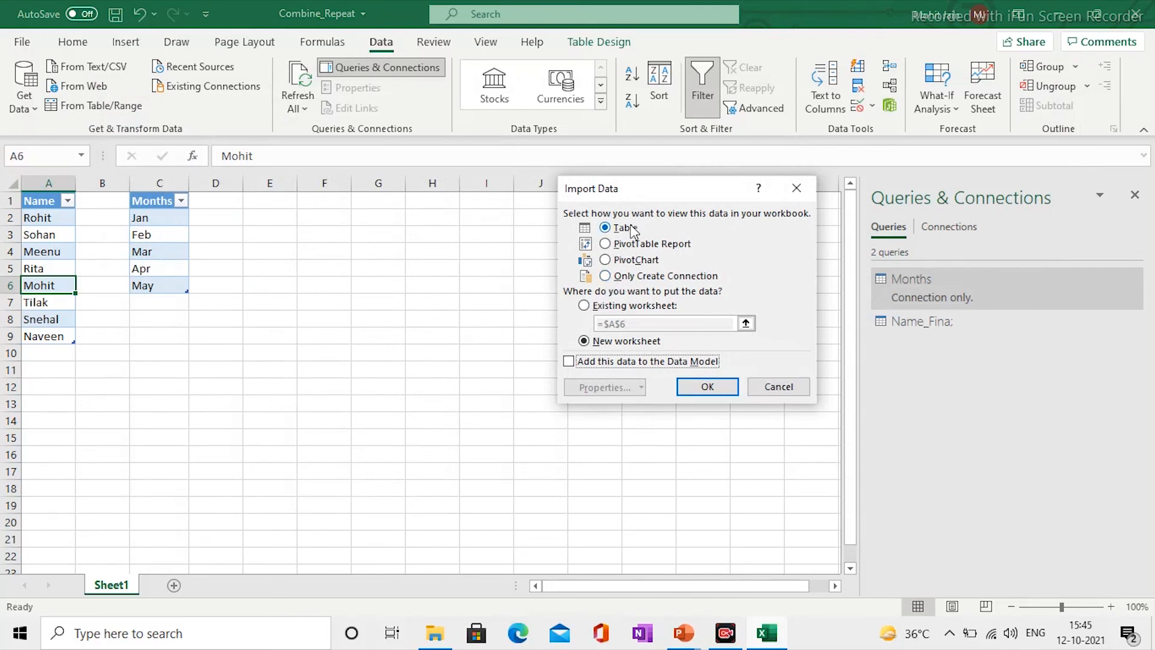
click(584, 307)
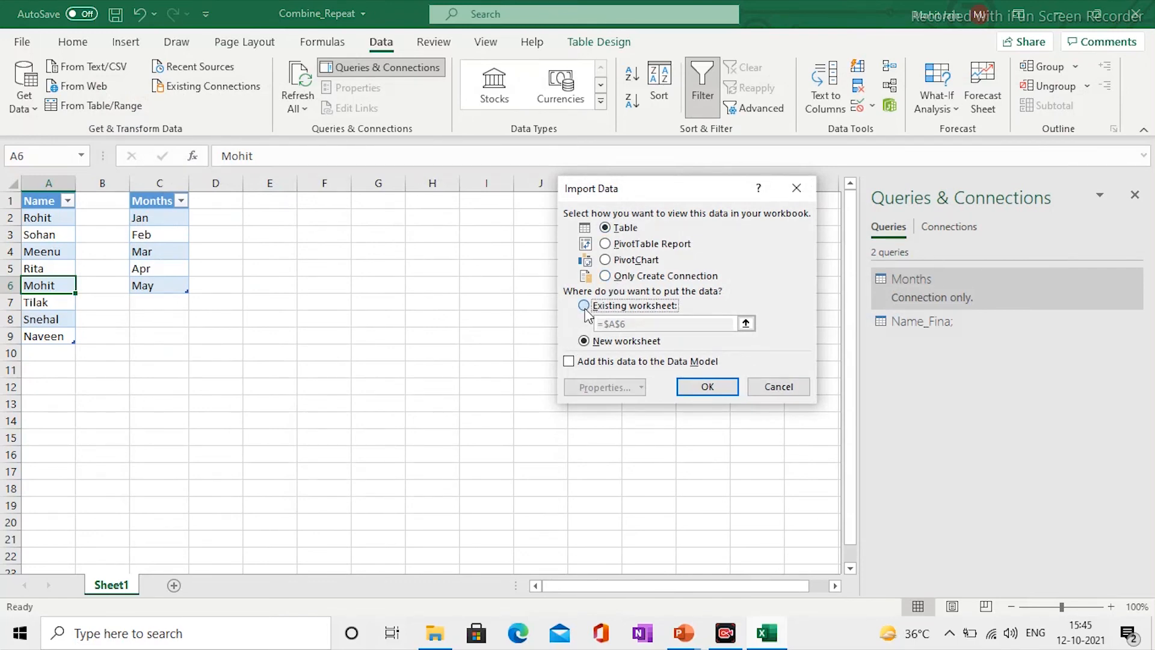
click(368, 203)
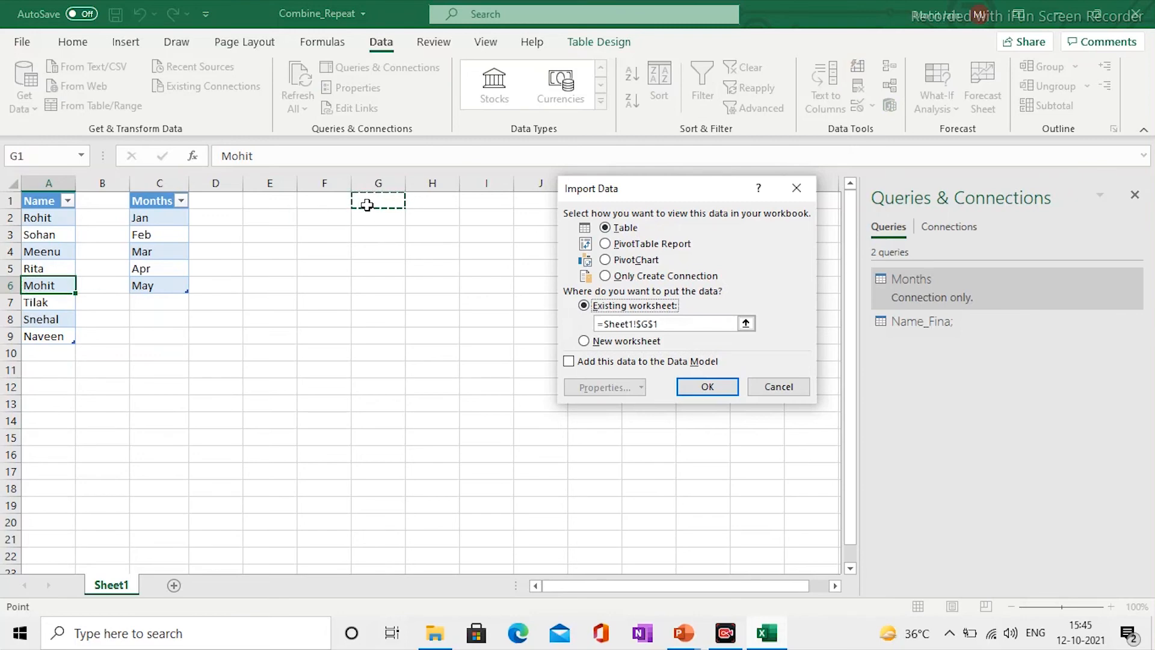
click(709, 386)
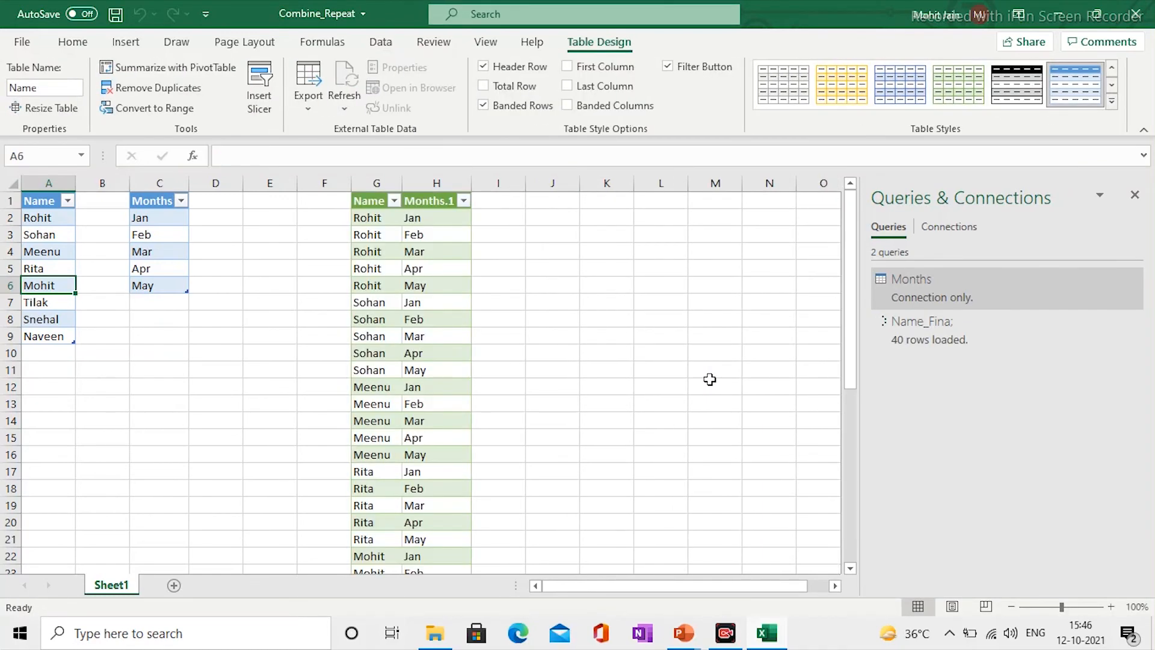
- Extend the Name table by one row and enter a new first name in cell A10
click(224, 378)
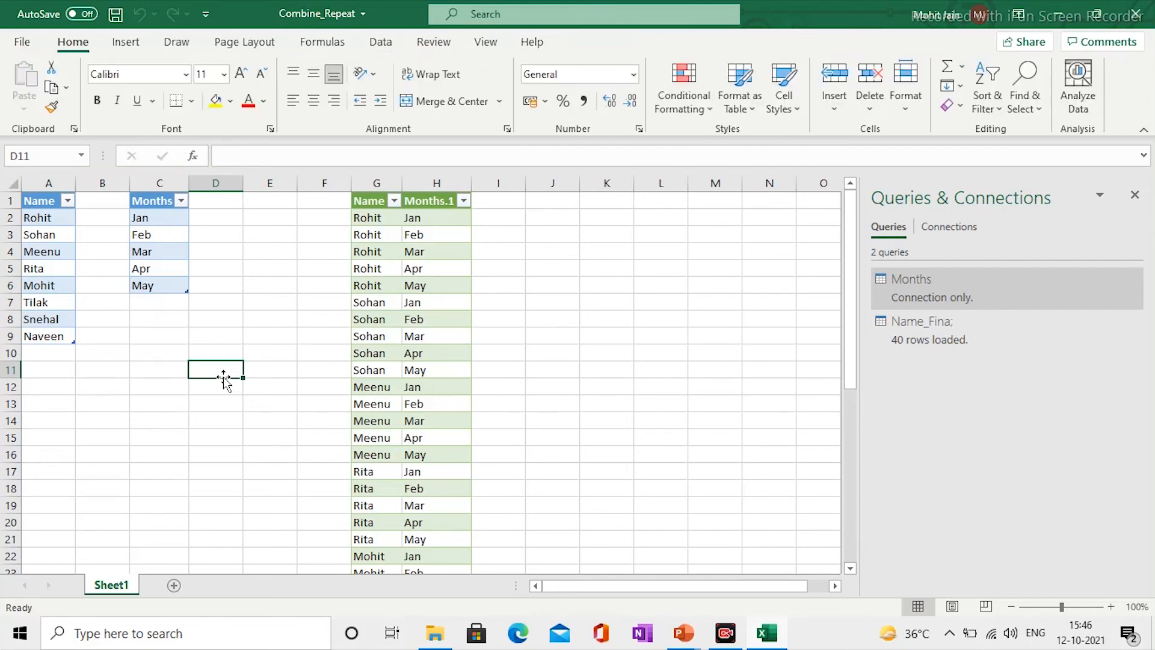
click(50, 321)
drag(61, 322, 75, 361)
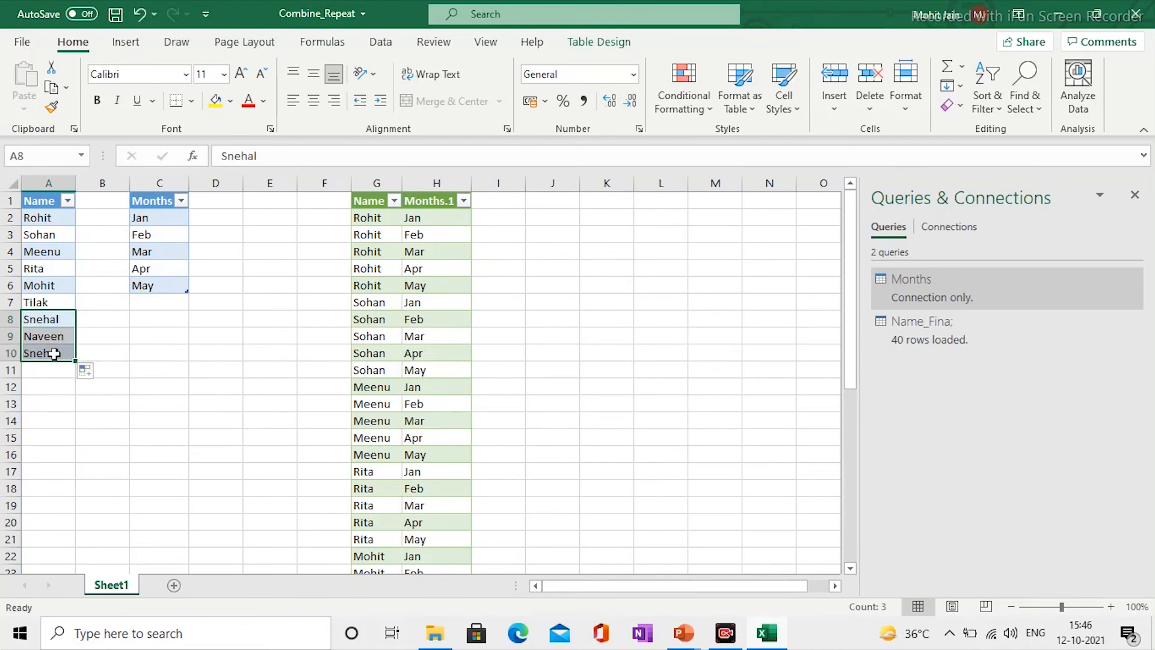
click(53, 353)
text(Reeta)
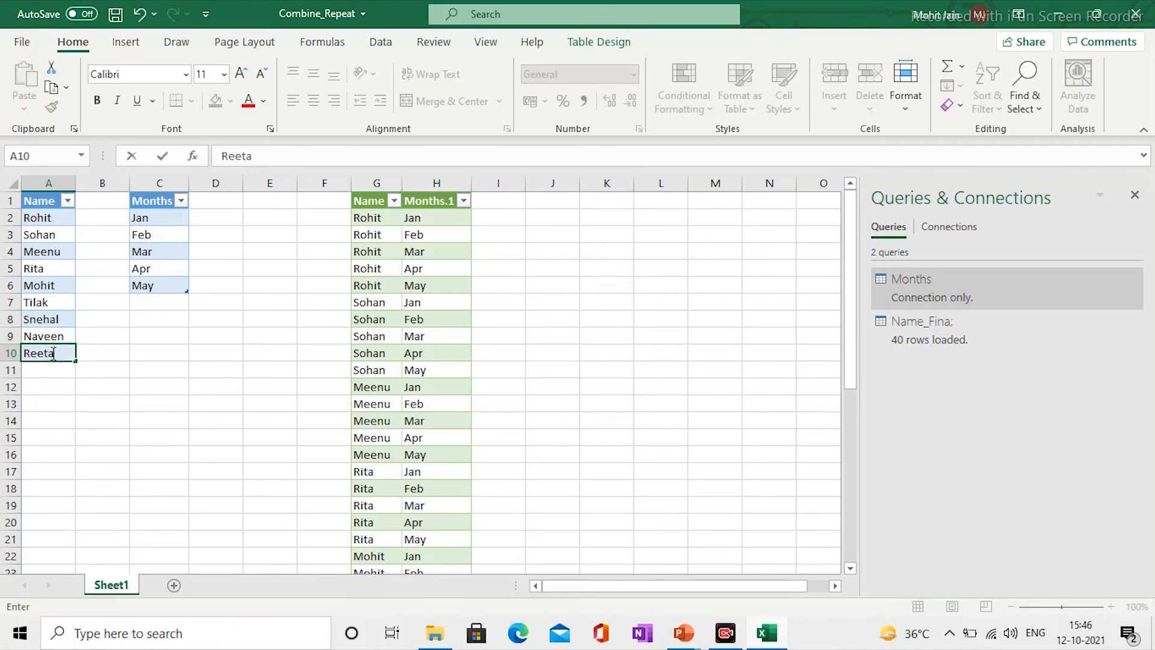
key(Return)
- Refresh the combined names-and-months table so it picks up the added name
click(349, 354)
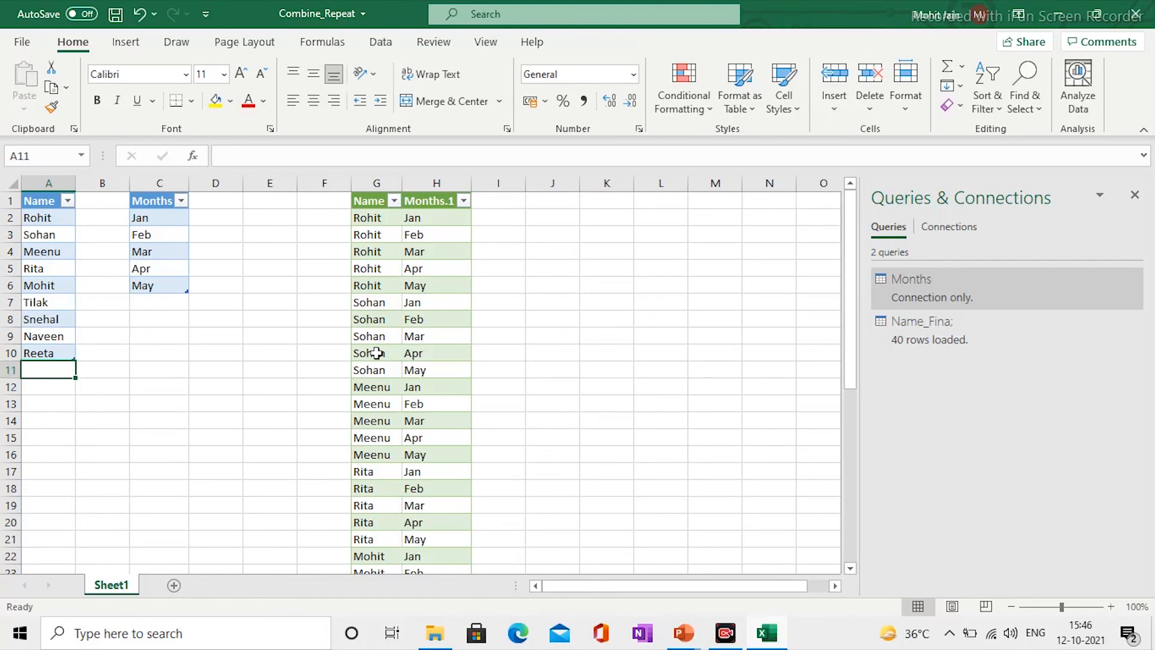
right_click(378, 355)
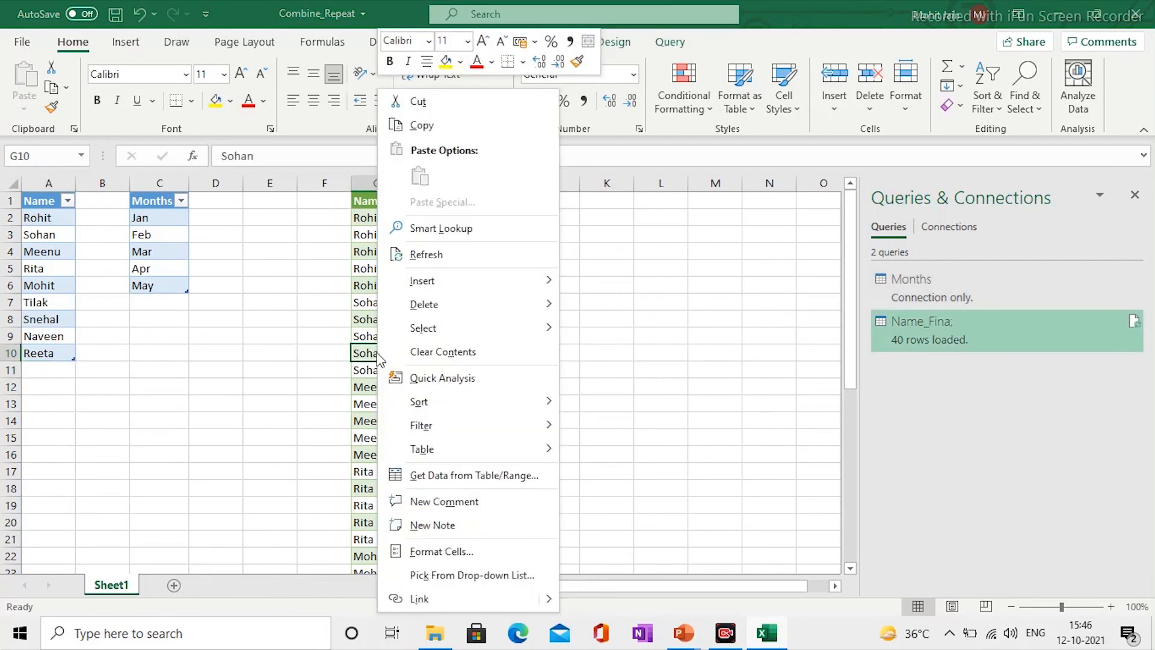
click(440, 253)
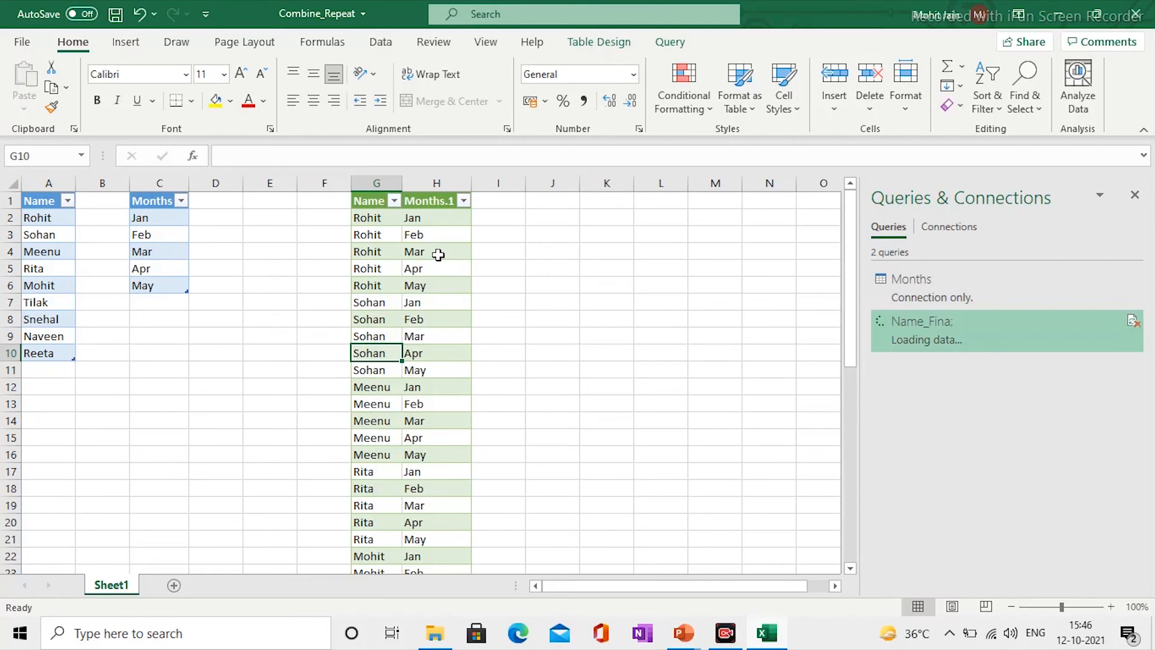
- Examine the last rows of the combined table for the added name's month entries, returning to the table header
key(ctrl+Down)
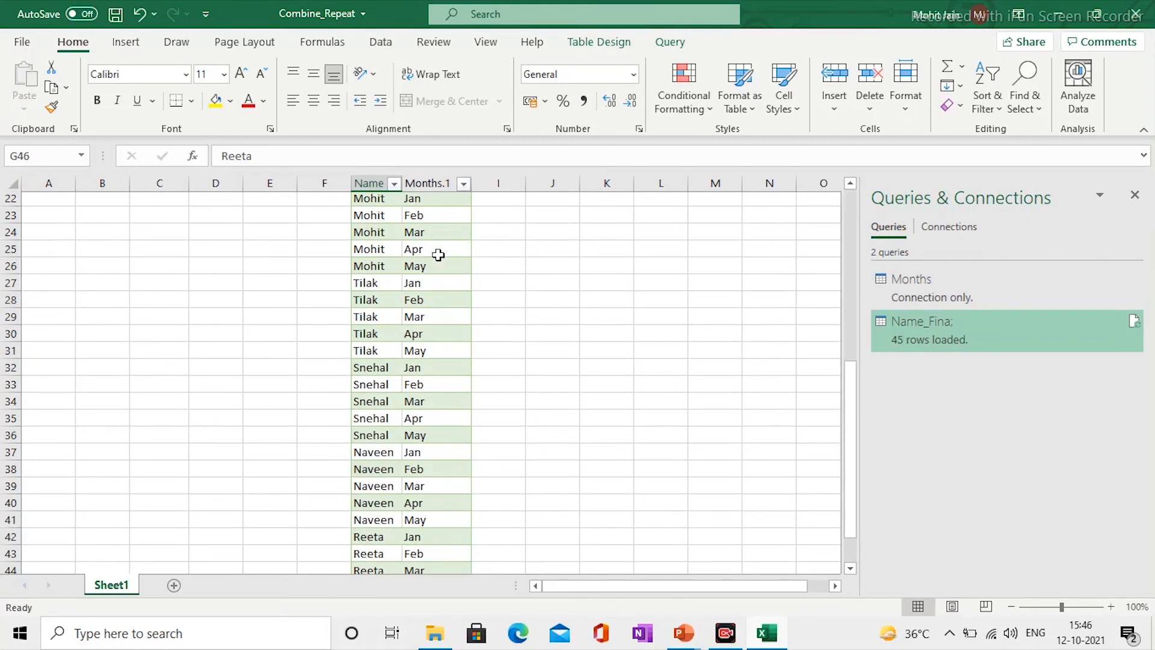
key(Up)
key(Up)
key(Up)
key(Up)
key(Right)
key(Down)
key(Down)
key(Down)
key(Left)
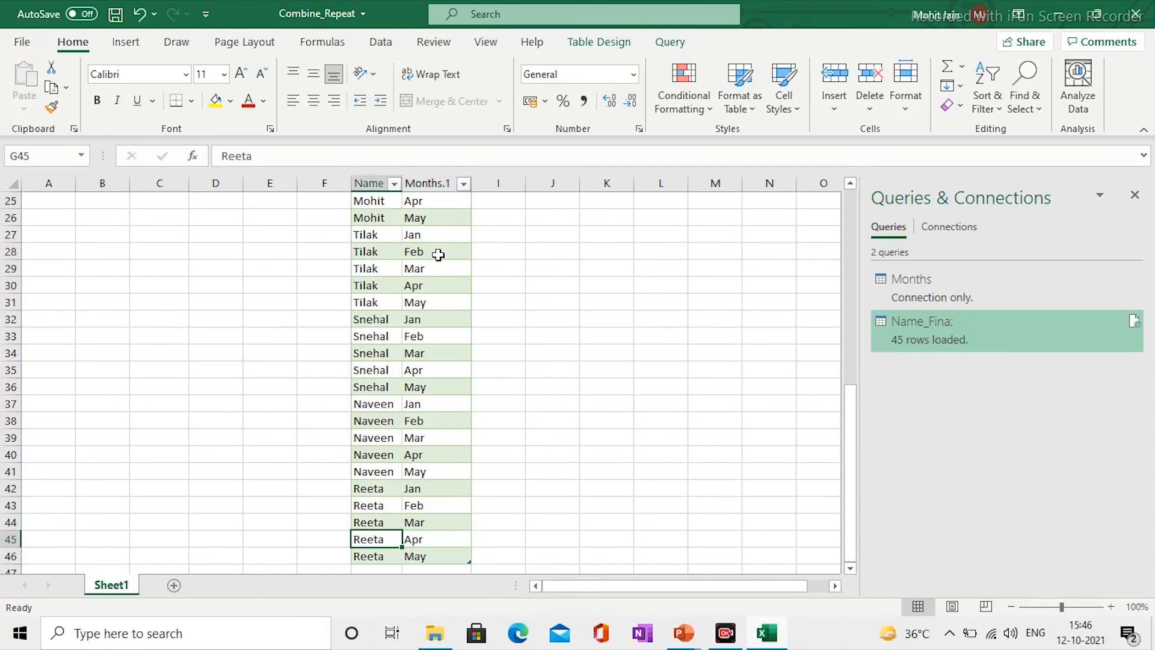
key(ctrl+Up)
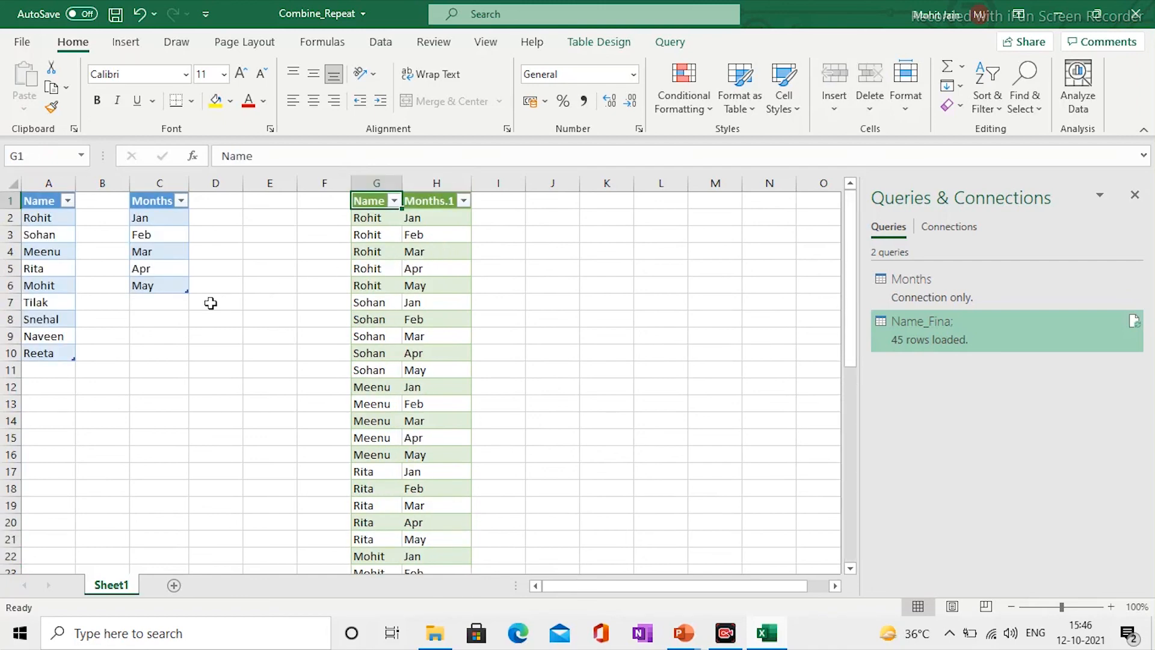
- Fill the Months table down to Jun in cell C7 and refresh the combined table to include that month
drag(155, 268, 188, 308)
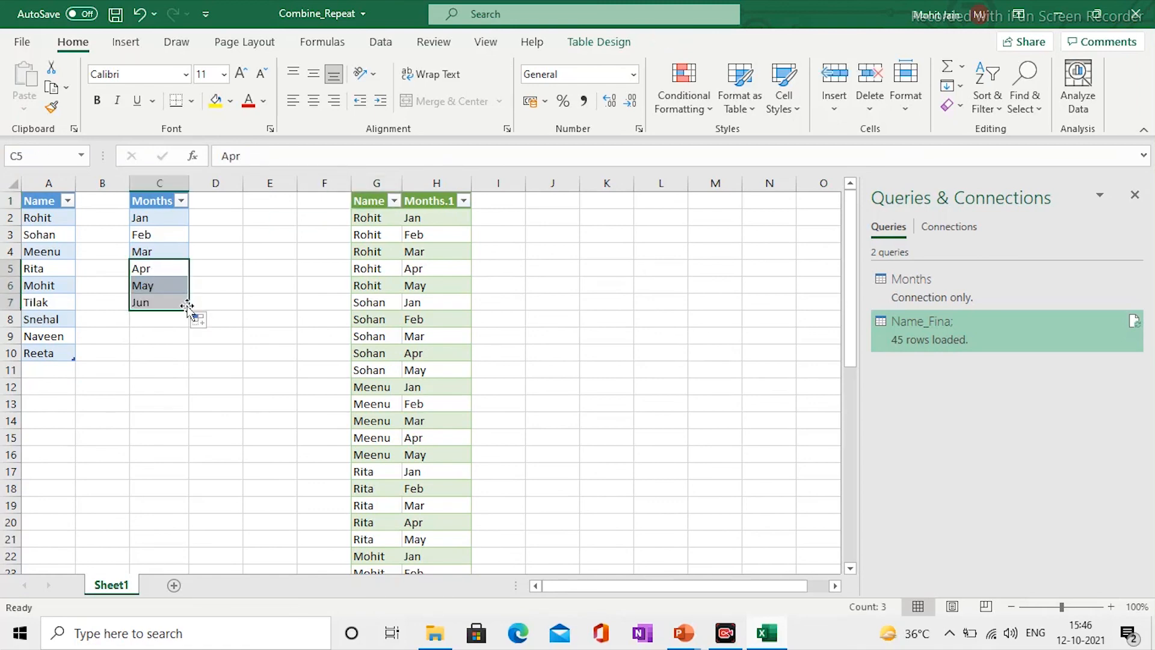
click(249, 281)
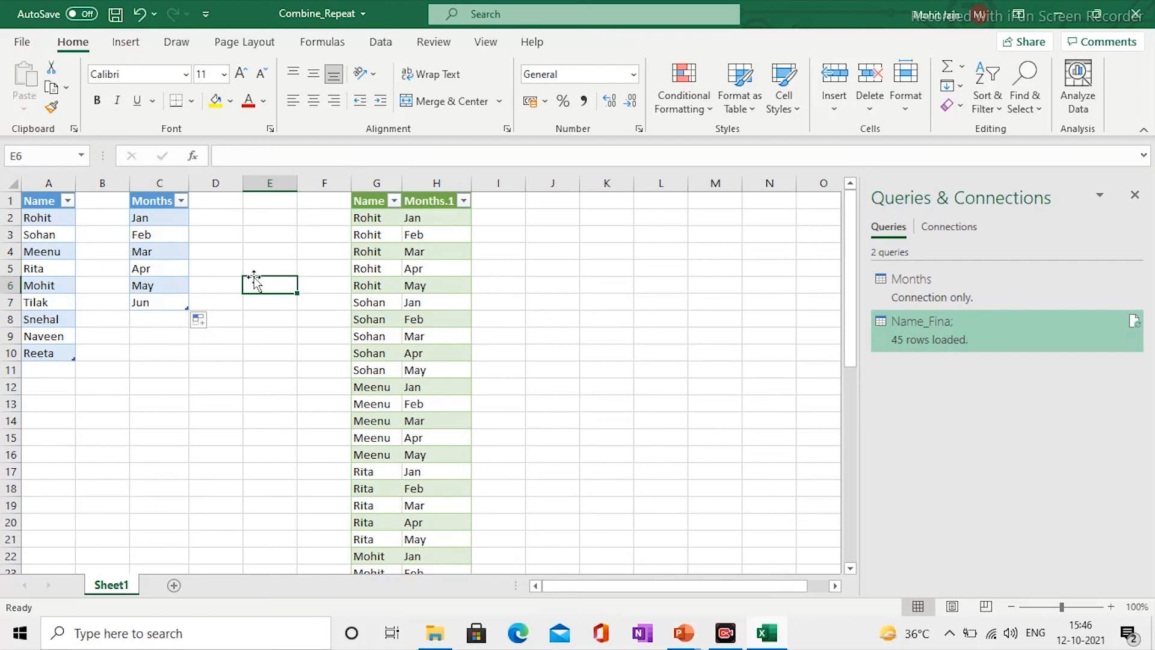
click(376, 268)
right_click(376, 268)
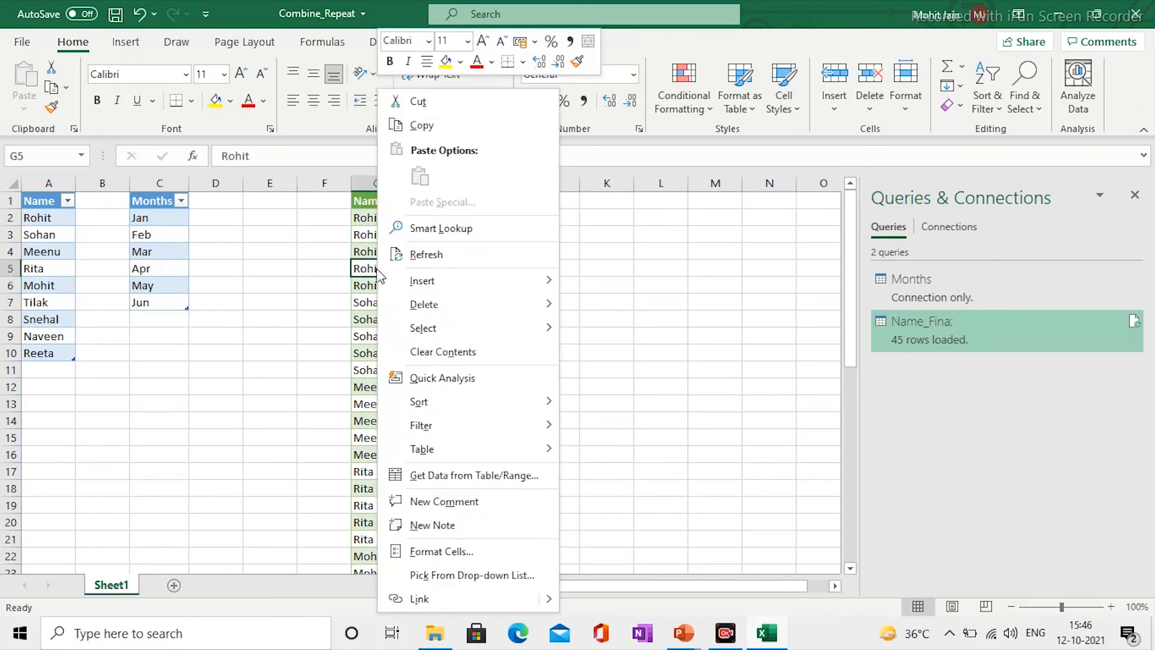
click(439, 254)
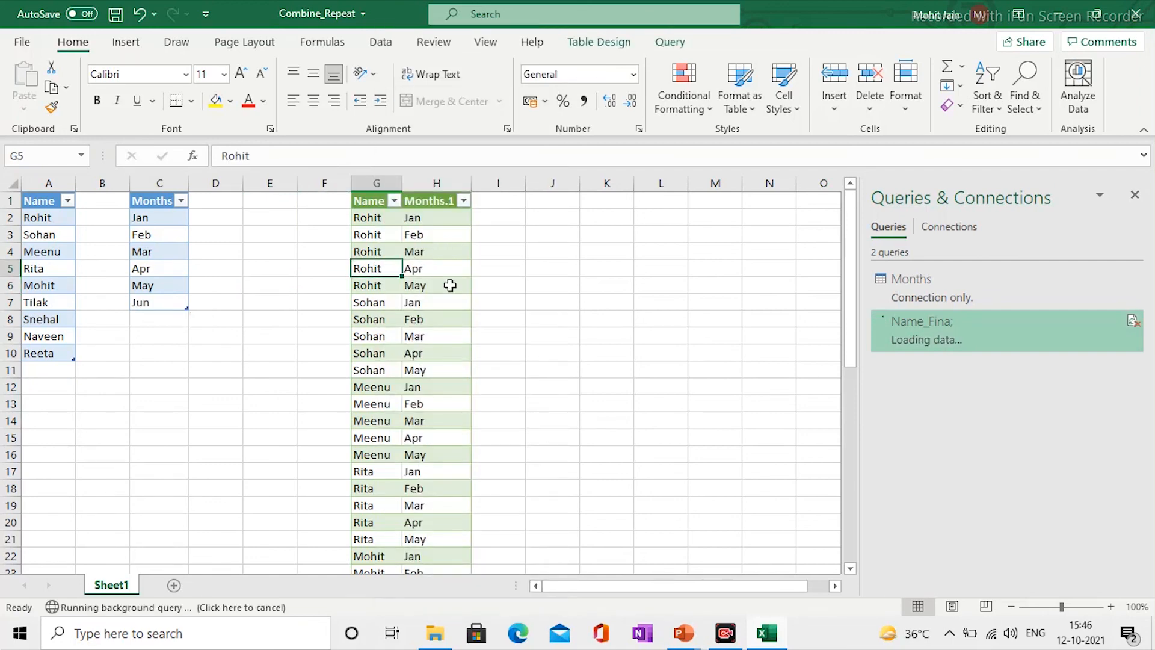
click(426, 302)
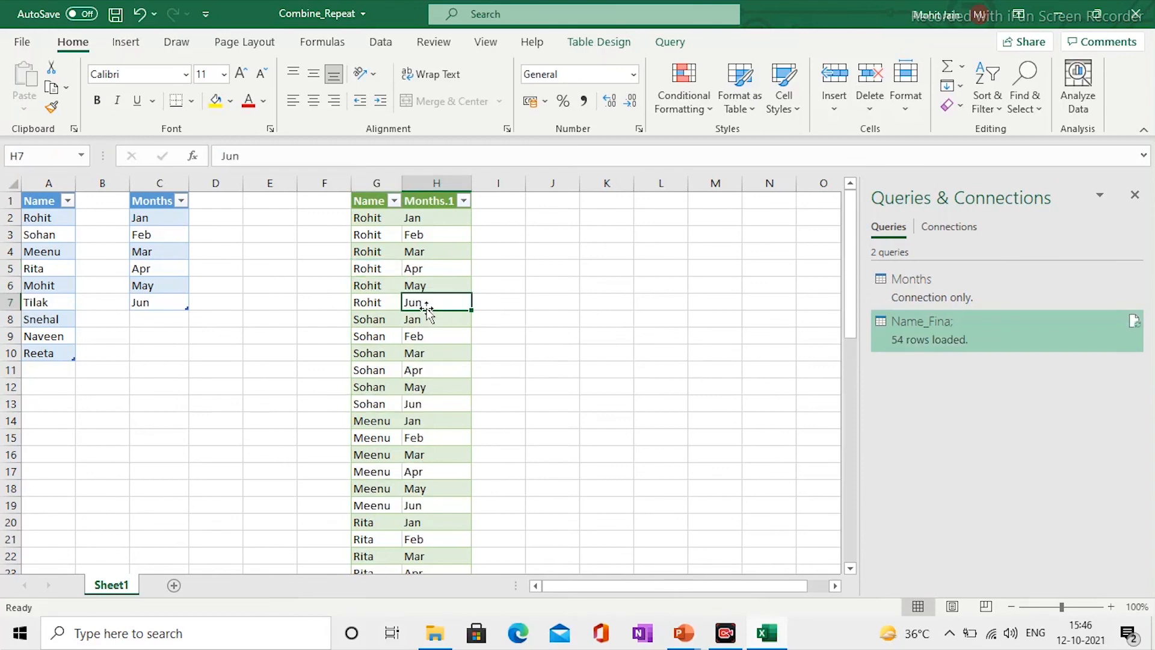